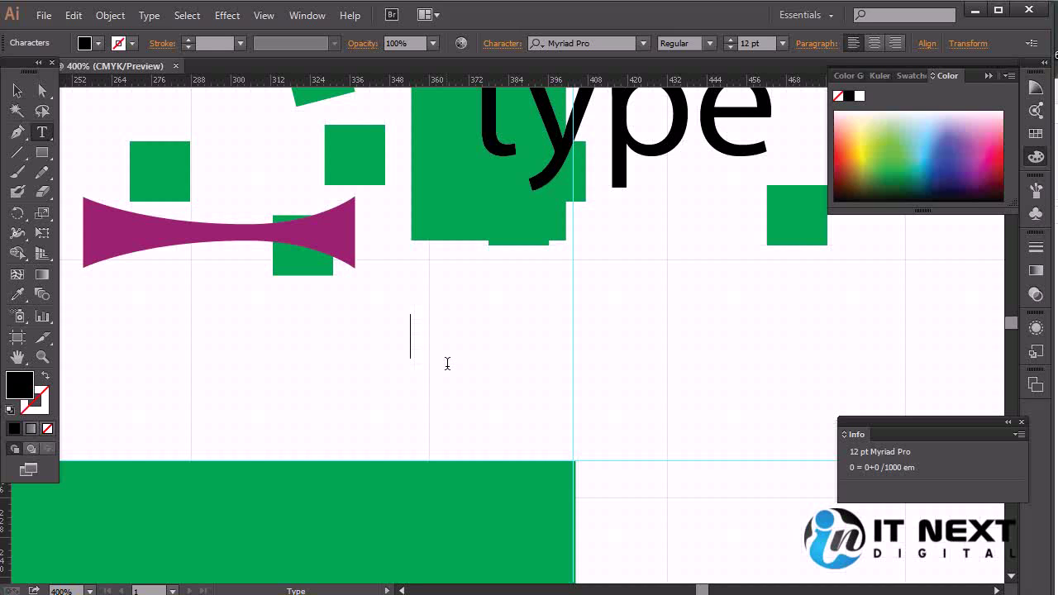
Enter the text "sun" beneath the word "type", scale it to about 53.4 pt and position it above the large green rectangle
{"action": "type", "text": "sun"}
{"action": "key", "text": "ctrl+a"}
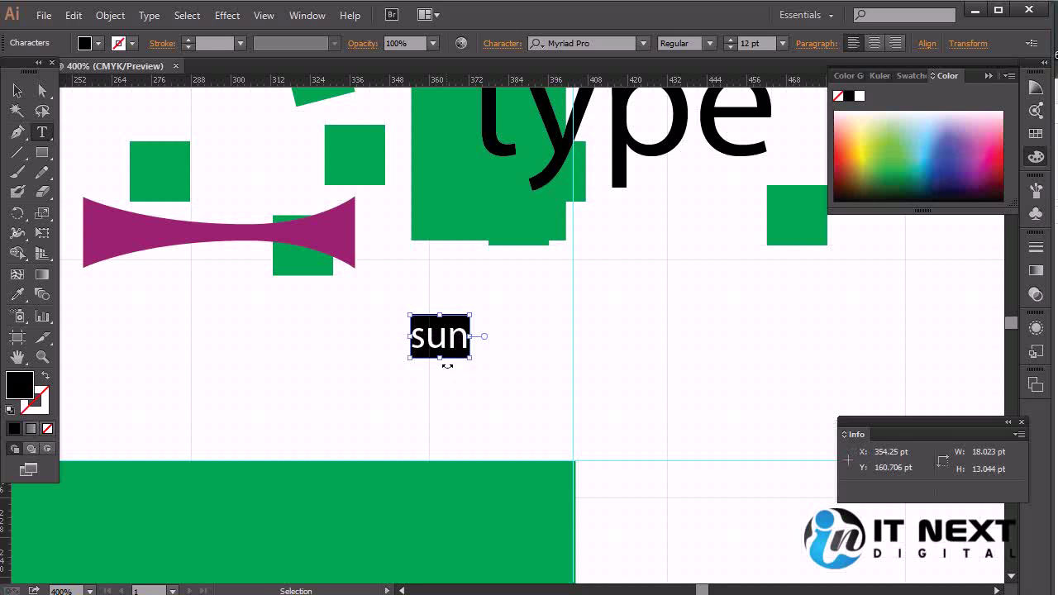
{"action": "key", "text": "Escape"}
{"action": "left_click_drag", "start_coordinate": [471, 357], "coordinate": [618, 431]}
{"action": "left_click_drag", "start_coordinate": [500, 347], "coordinate": [556, 357]}
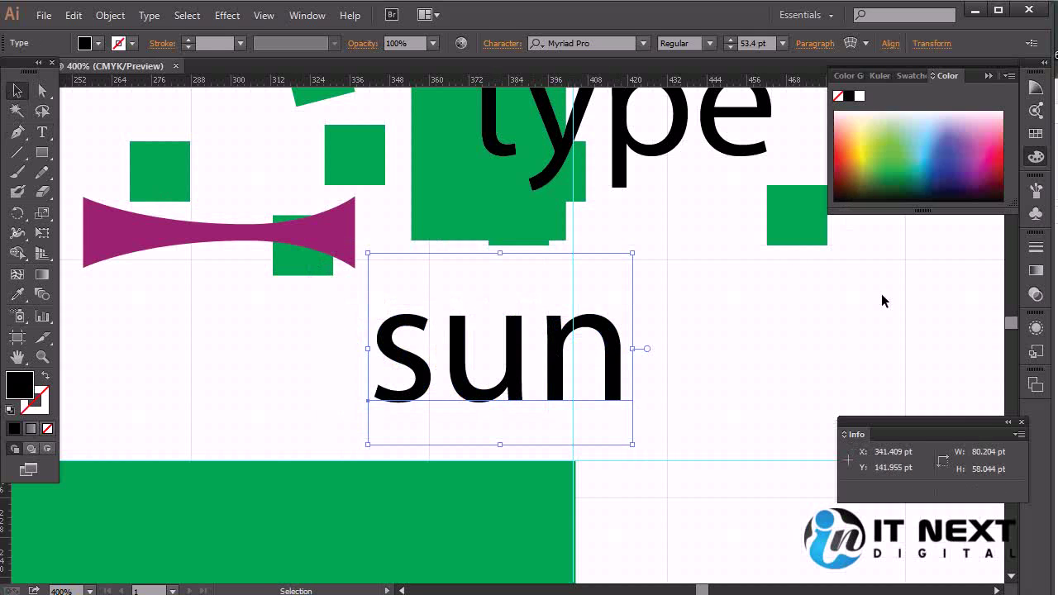
Show the appearance attributes of the "sun" text
{"action": "left_click", "coordinate": [1035, 294]}
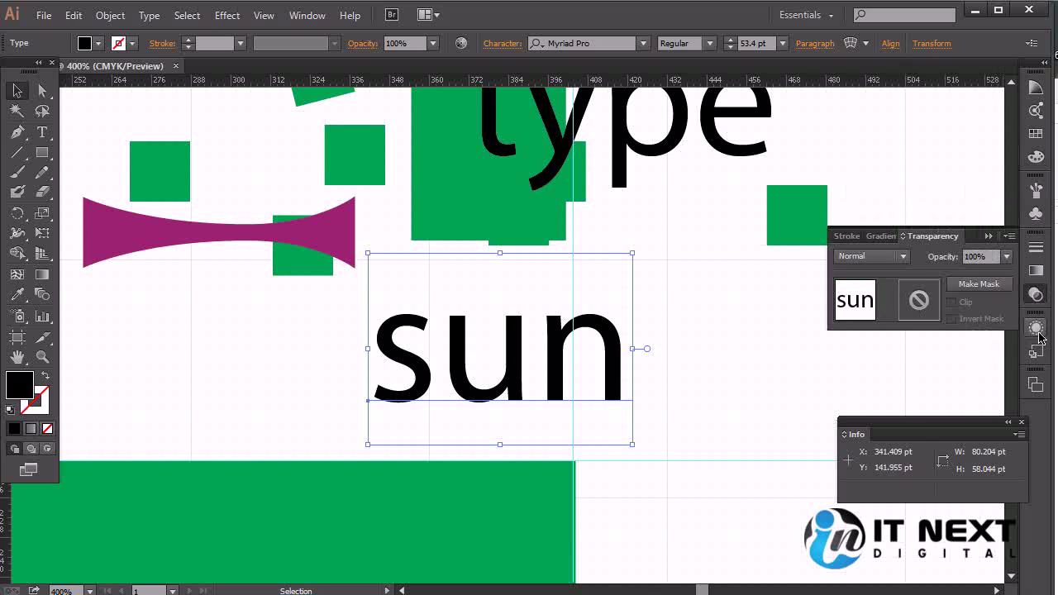
{"action": "left_click", "coordinate": [1035, 352]}
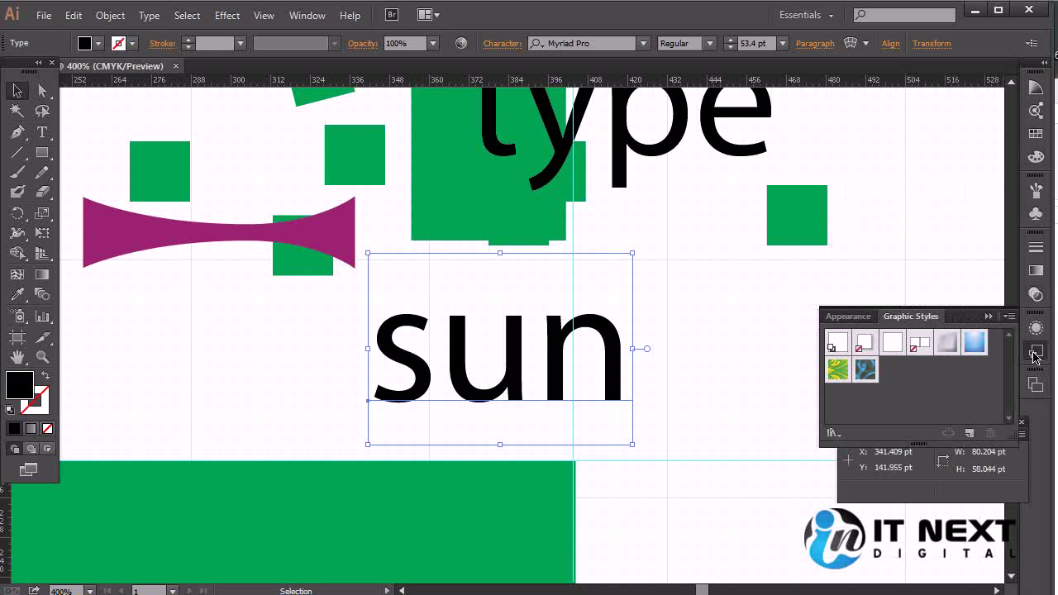
{"action": "left_click", "coordinate": [849, 318]}
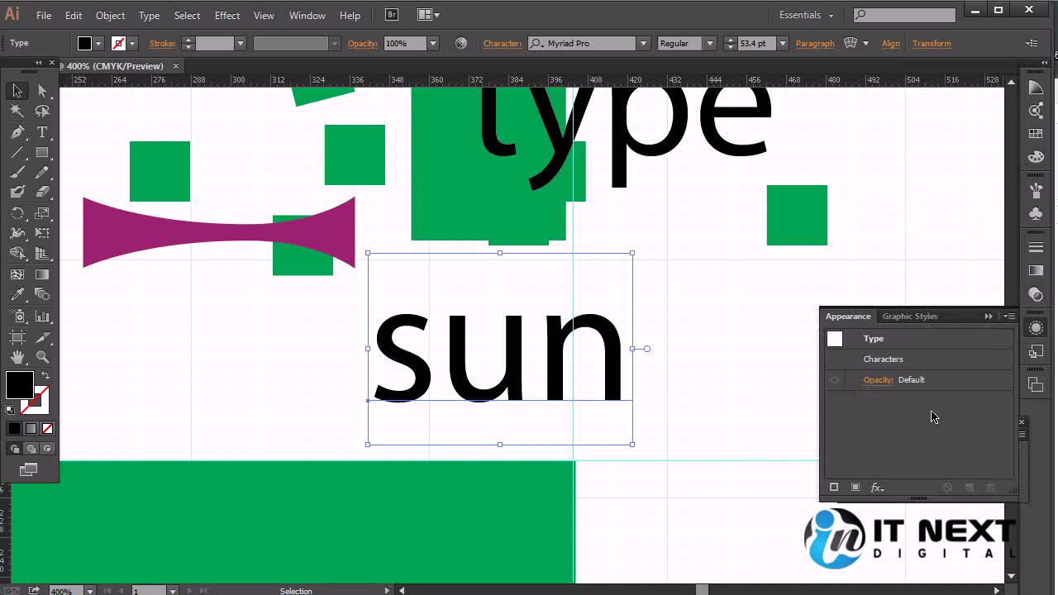
{"action": "left_click", "coordinate": [964, 386]}
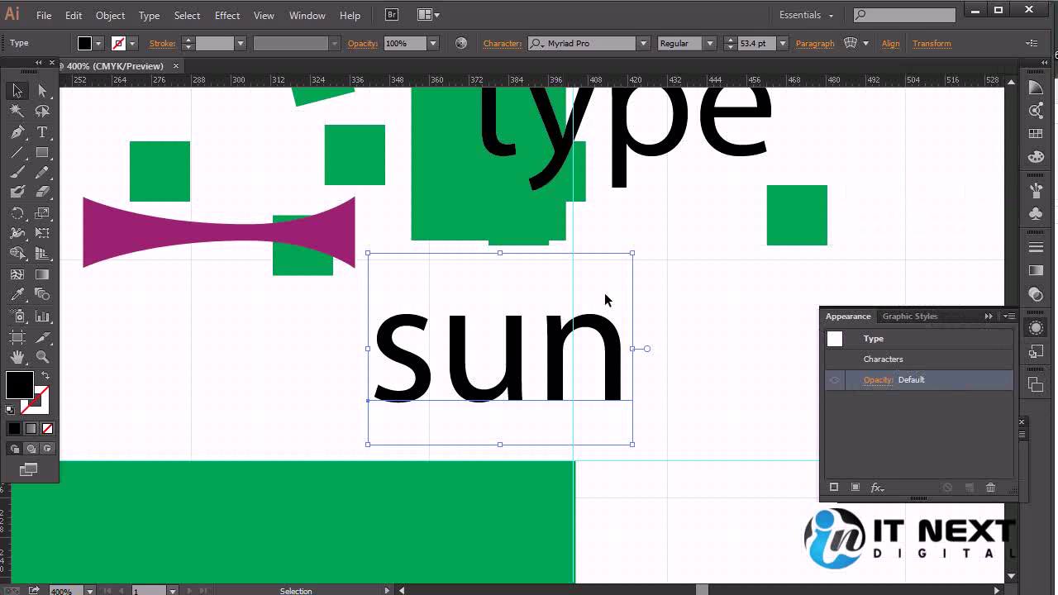
Start a 3D Extrude & Bevel effect on "sun" with a custom rotation of 1°, -3° and 5°, and preview it
{"action": "left_click", "coordinate": [226, 17]}
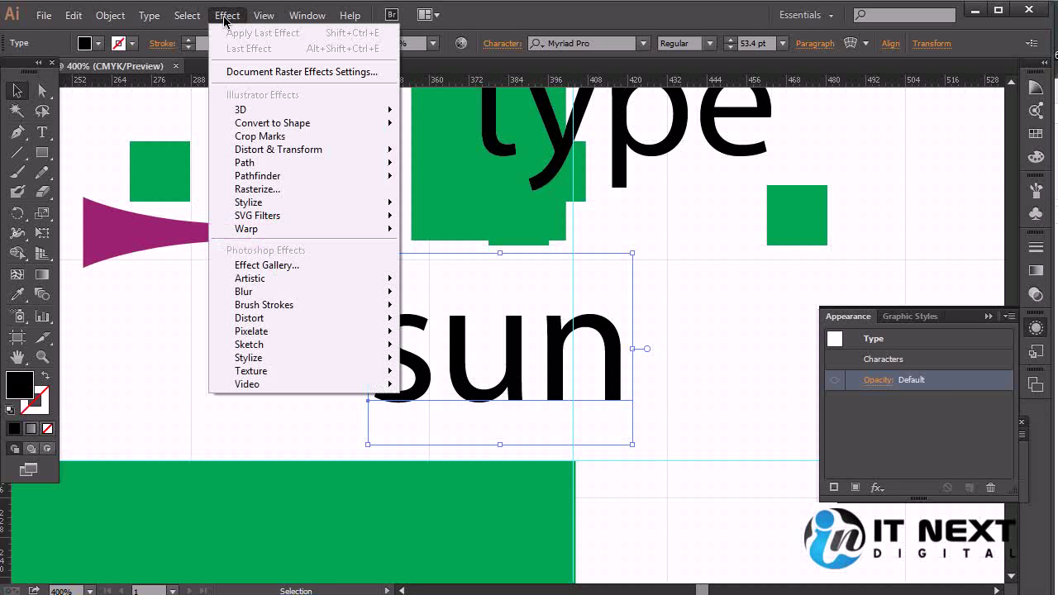
{"action": "mouse_move", "coordinate": [276, 111]}
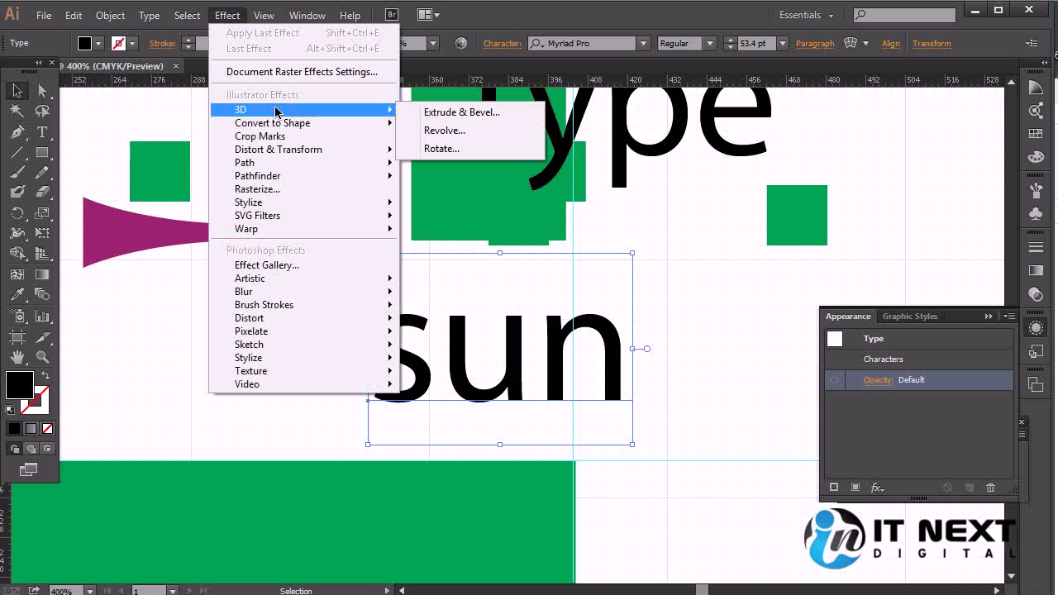
{"action": "left_click", "coordinate": [491, 116]}
{"action": "left_click_drag", "start_coordinate": [515, 177], "coordinate": [750, 185]}
{"action": "left_click_drag", "start_coordinate": [653, 297], "coordinate": [632, 283]}
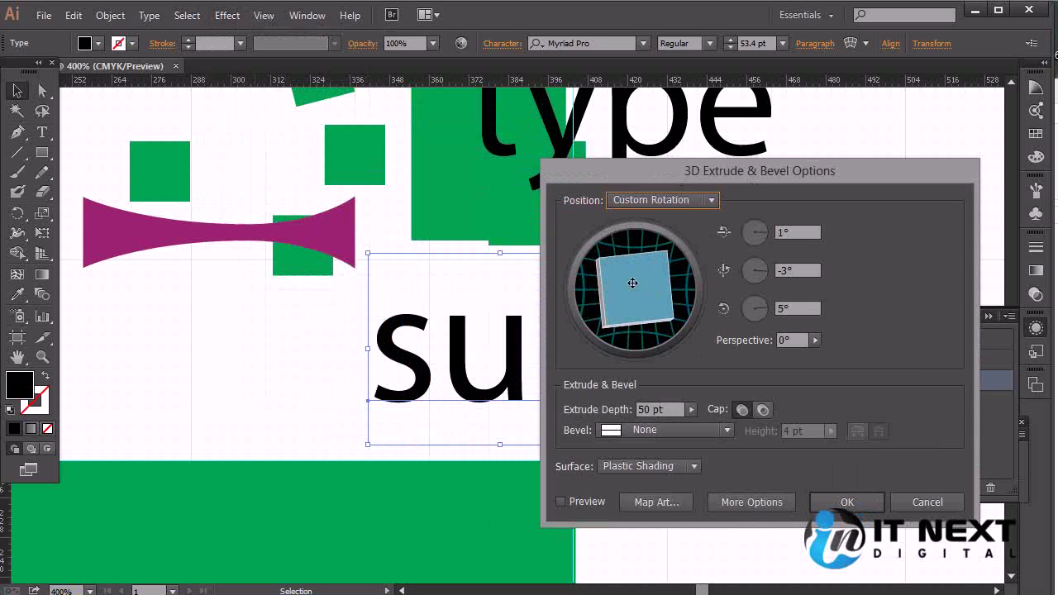
{"action": "left_click", "coordinate": [576, 504]}
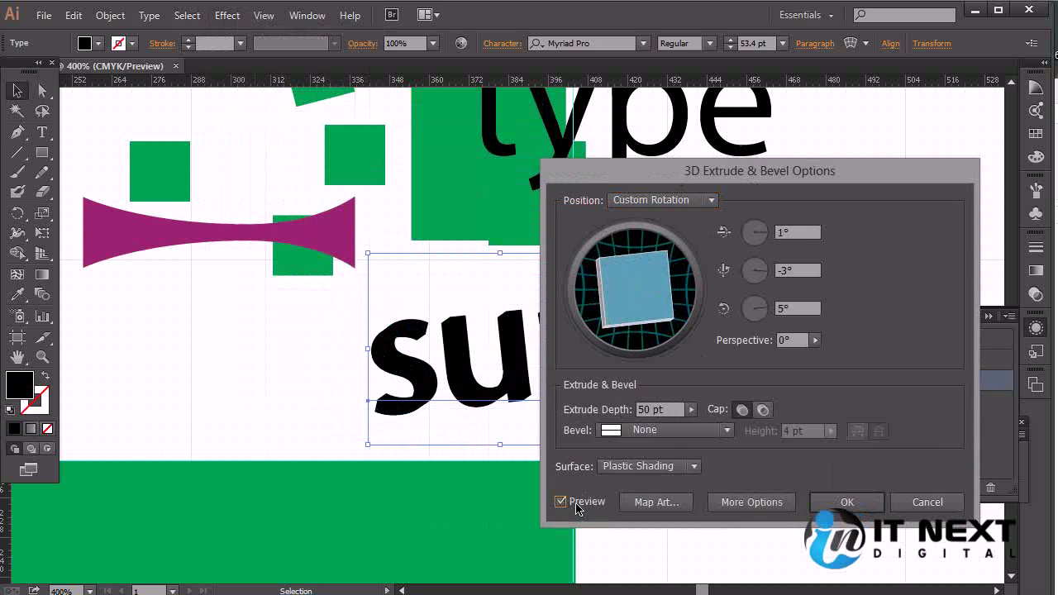
Try the Classic bevel on the extruded text and return the bevel to None
{"action": "left_click", "coordinate": [669, 431]}
{"action": "left_click", "coordinate": [666, 467]}
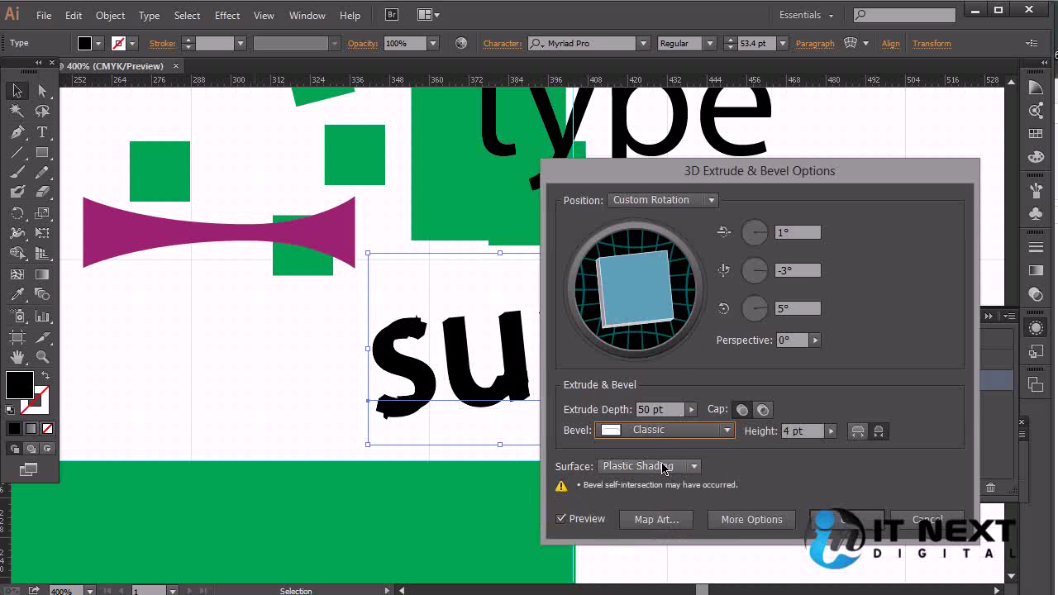
{"action": "left_click", "coordinate": [668, 431]}
{"action": "left_click", "coordinate": [662, 447]}
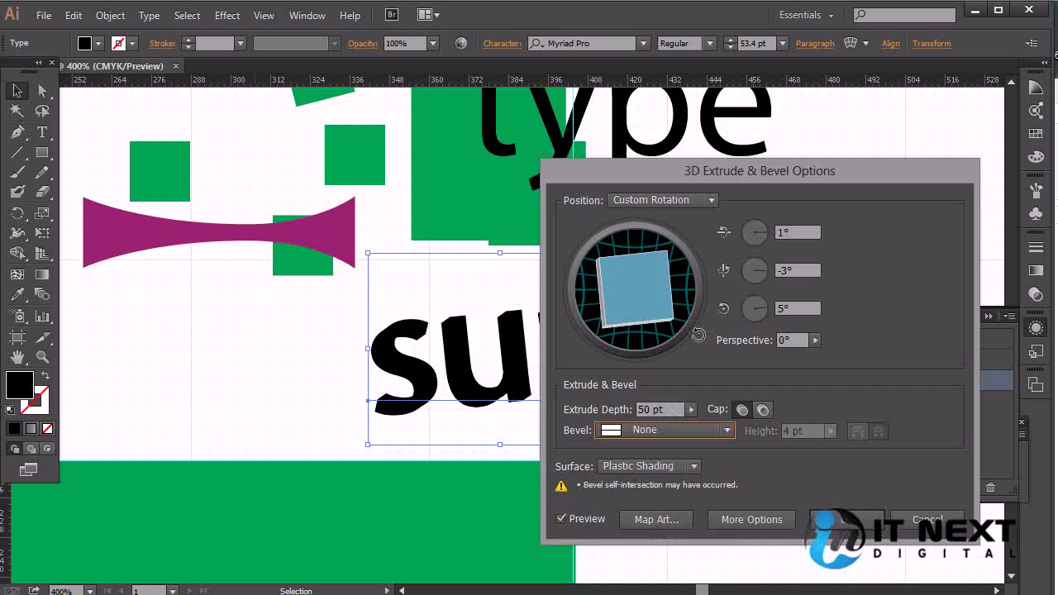
{"action": "left_click", "coordinate": [710, 201]}
{"action": "left_click", "coordinate": [710, 203]}
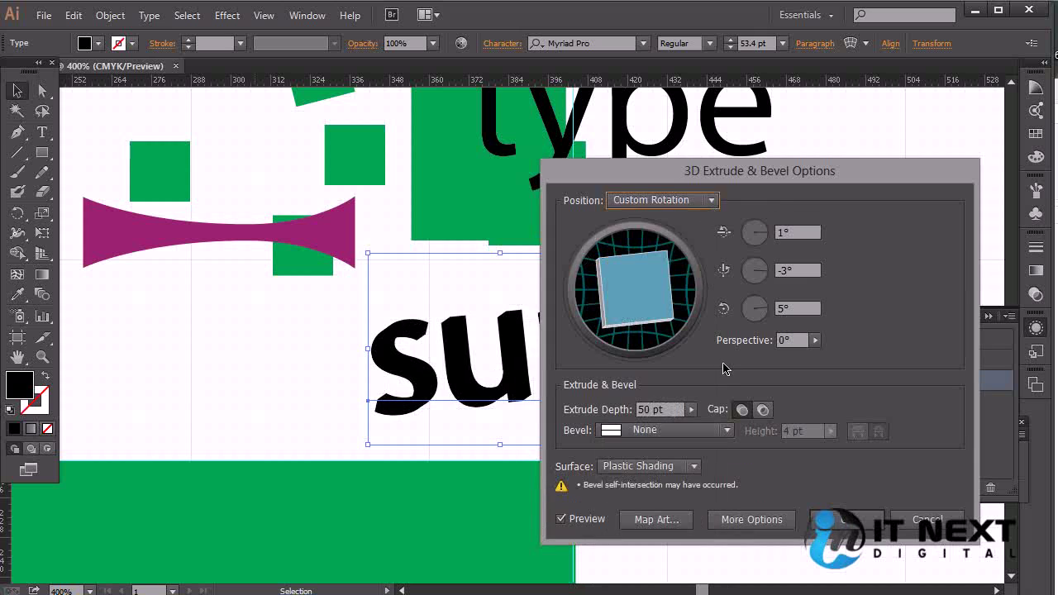
Set the extrude depth to 20 pt, apply the 3D effect and deselect the text
{"action": "left_click", "coordinate": [690, 412]}
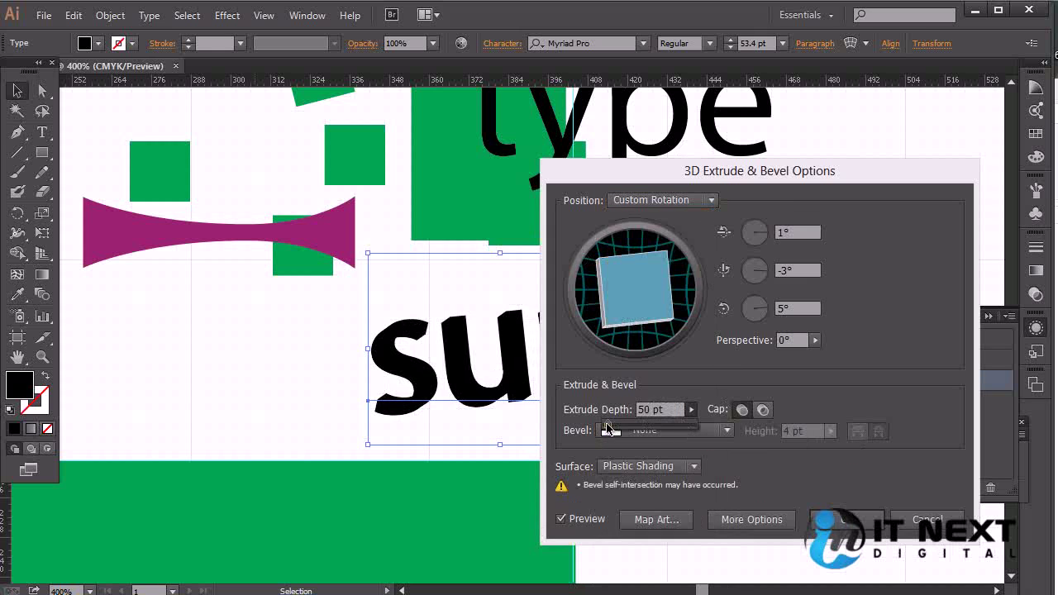
{"action": "left_click", "coordinate": [554, 416]}
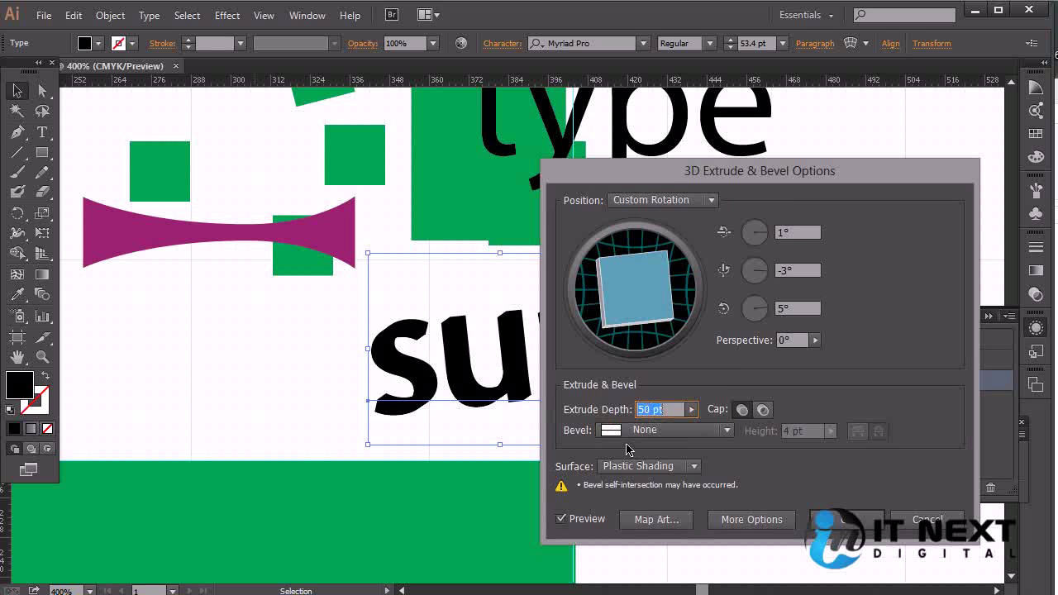
{"action": "type", "text": "2"}
{"action": "left_click", "coordinate": [799, 308]}
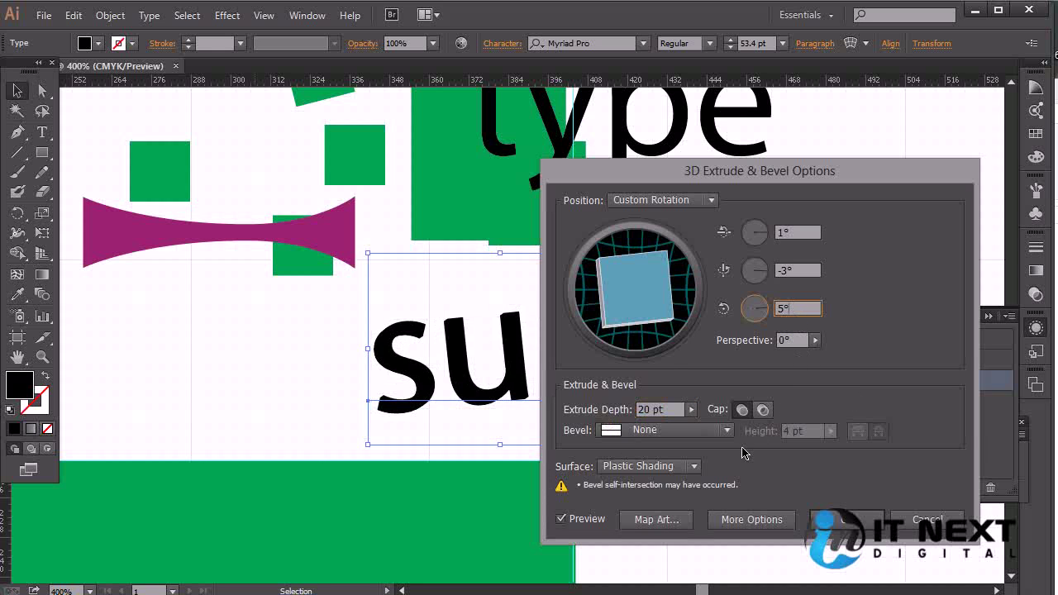
{"action": "left_click", "coordinate": [843, 519]}
{"action": "left_click", "coordinate": [673, 356]}
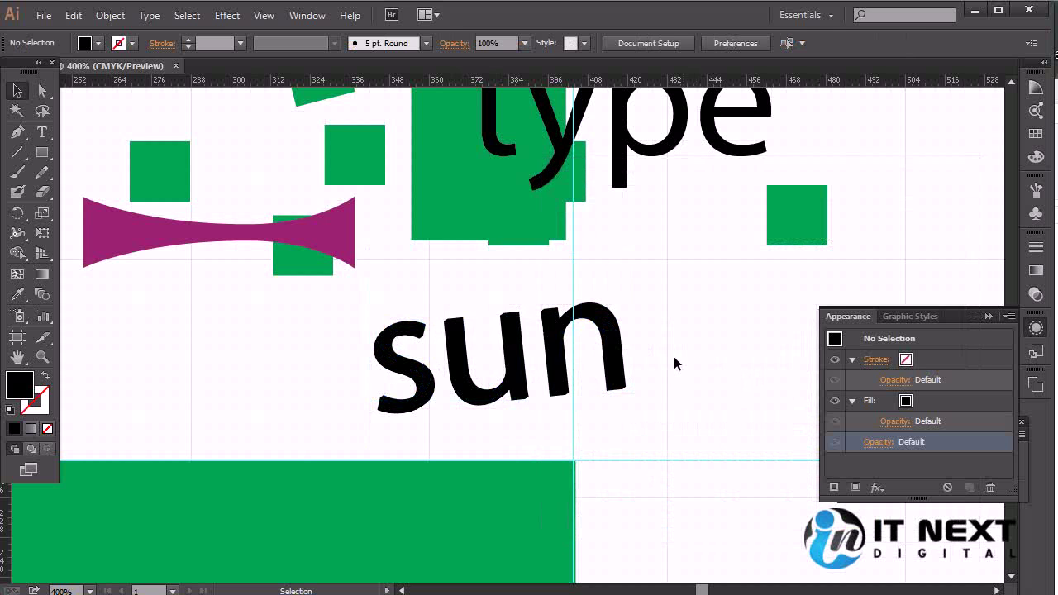
Fill the 3D "sun" text with a medium mint-green swatch and deselect it
{"action": "left_click", "coordinate": [42, 90]}
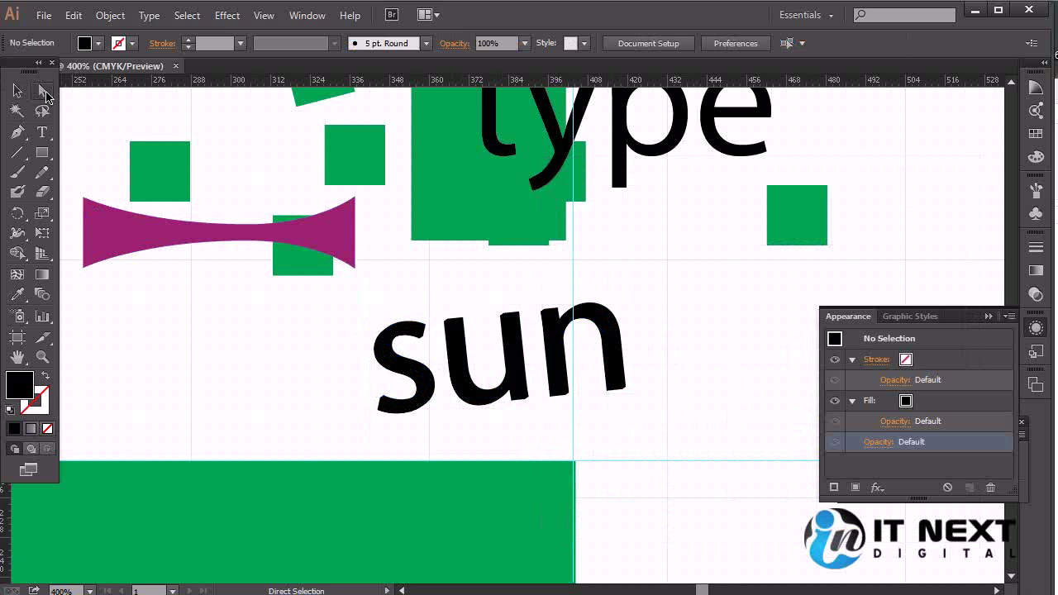
{"action": "left_click", "coordinate": [613, 369]}
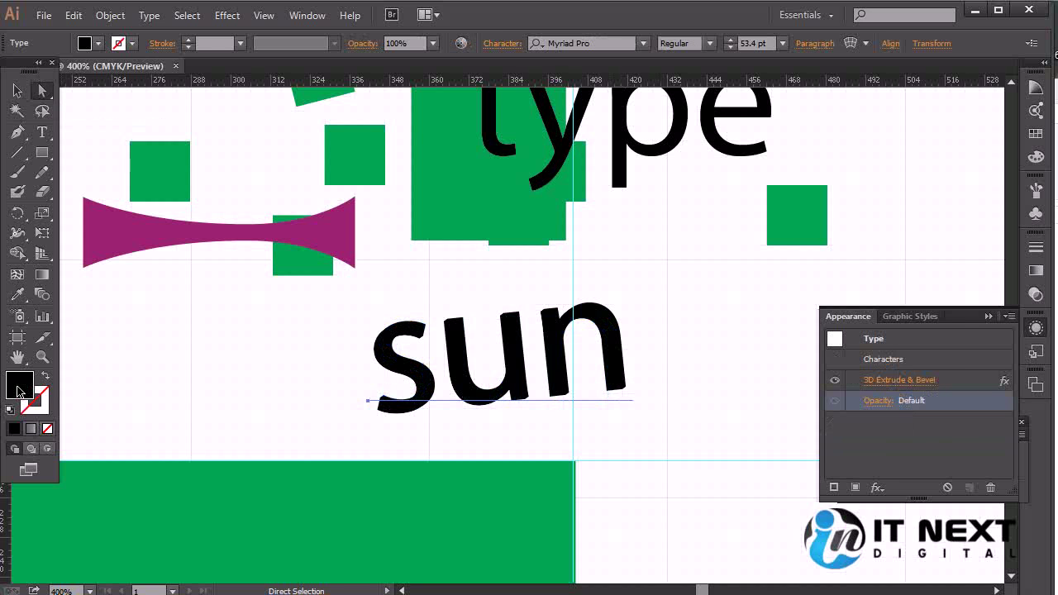
{"action": "left_click", "coordinate": [1037, 136]}
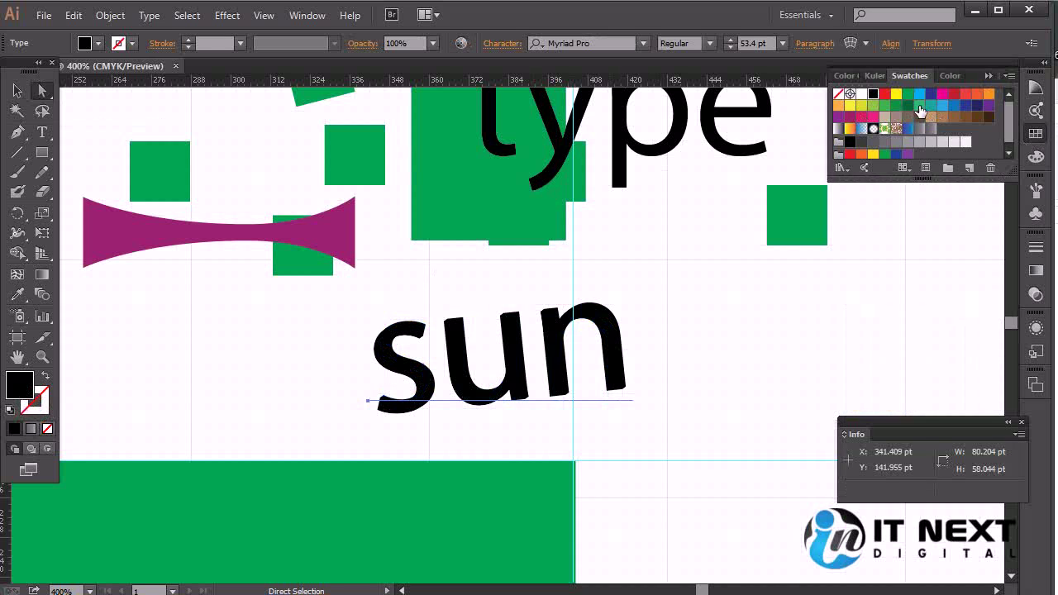
{"action": "left_click", "coordinate": [919, 108]}
{"action": "left_click", "coordinate": [773, 369]}
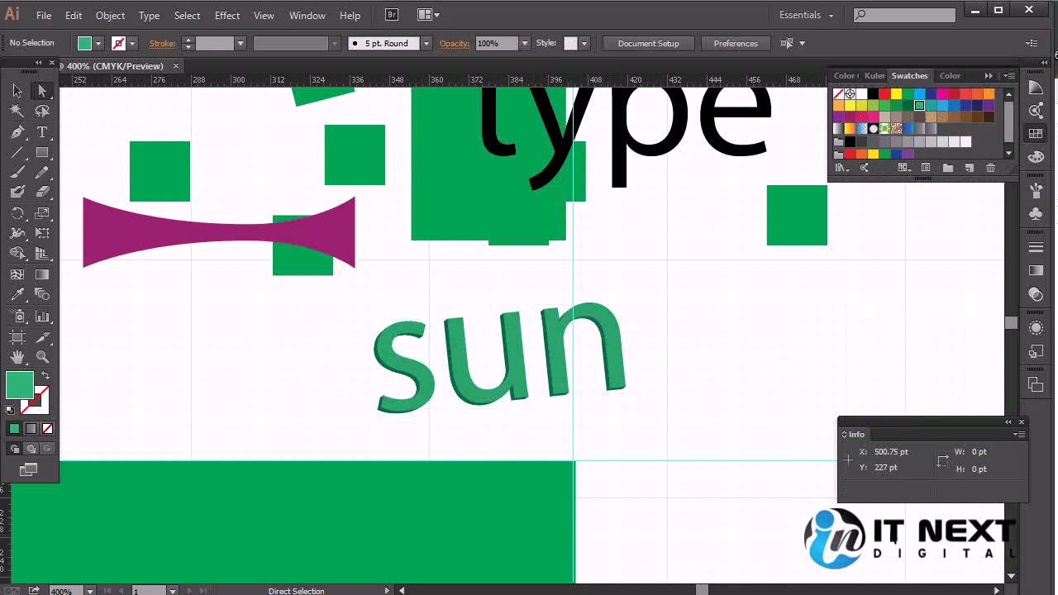
Toggle the visibility of the text's 3D Extrude & Bevel effect to compare it with the flat lettering, leaving the effect visible
{"action": "left_click", "coordinate": [554, 356]}
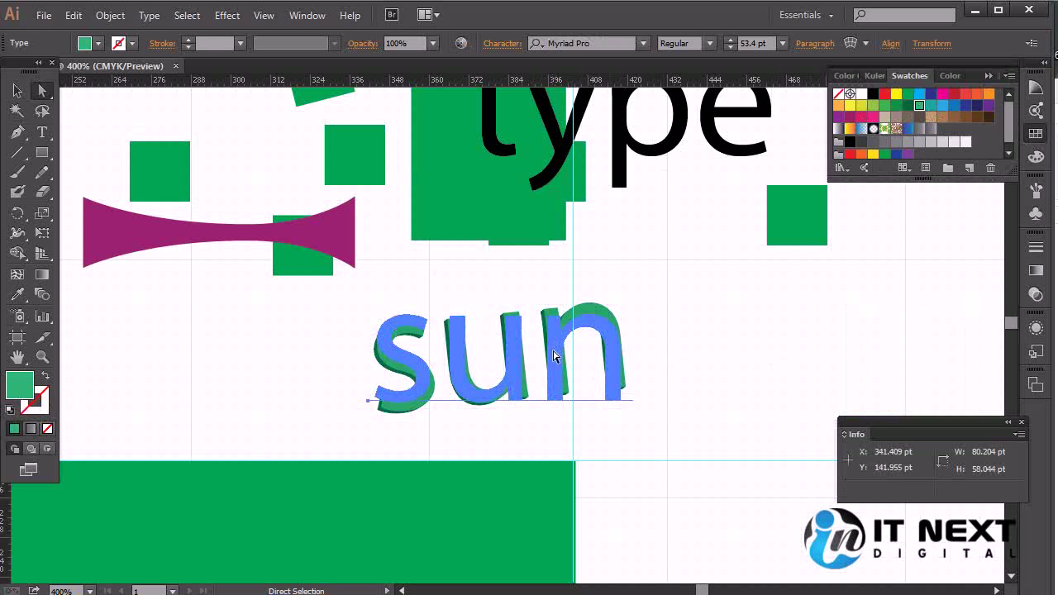
{"action": "left_click", "coordinate": [1037, 329]}
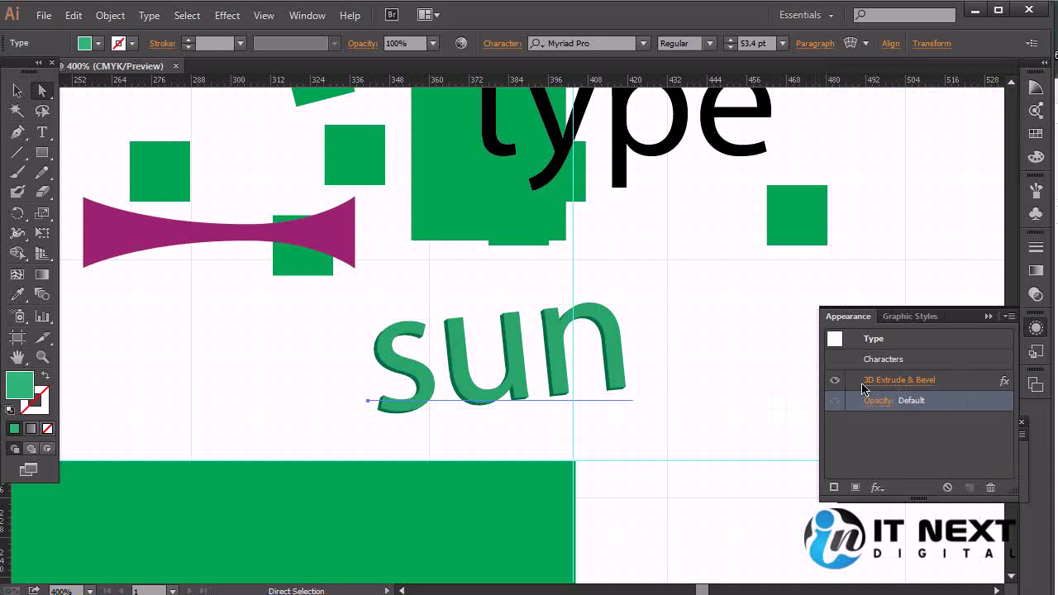
{"action": "left_click", "coordinate": [834, 381]}
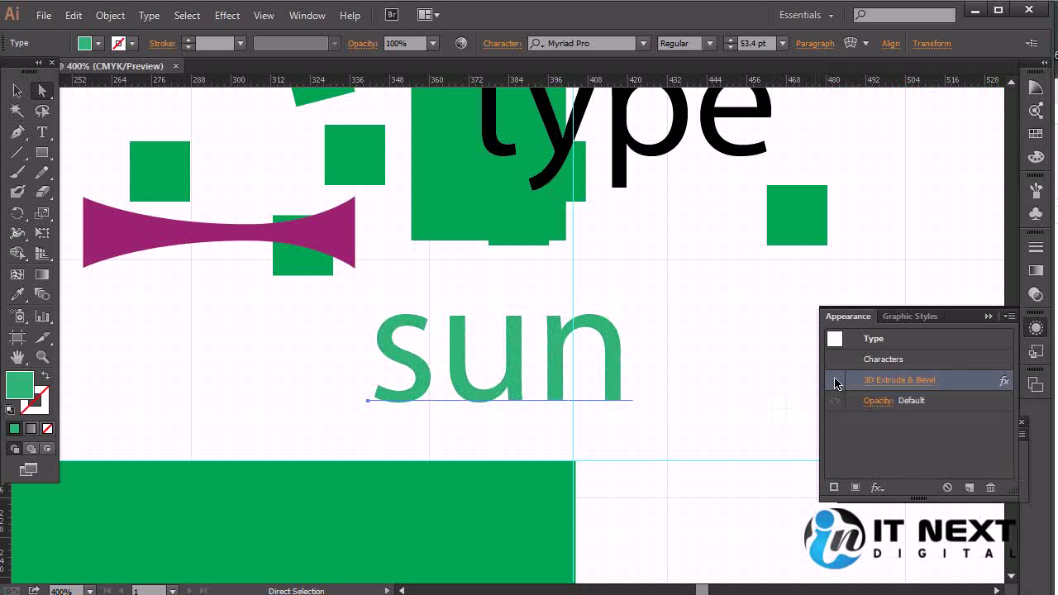
{"action": "left_click", "coordinate": [835, 381]}
{"action": "left_click", "coordinate": [835, 381]}
{"action": "left_click", "coordinate": [835, 381]}
{"action": "left_click", "coordinate": [834, 381]}
{"action": "left_click", "coordinate": [835, 381]}
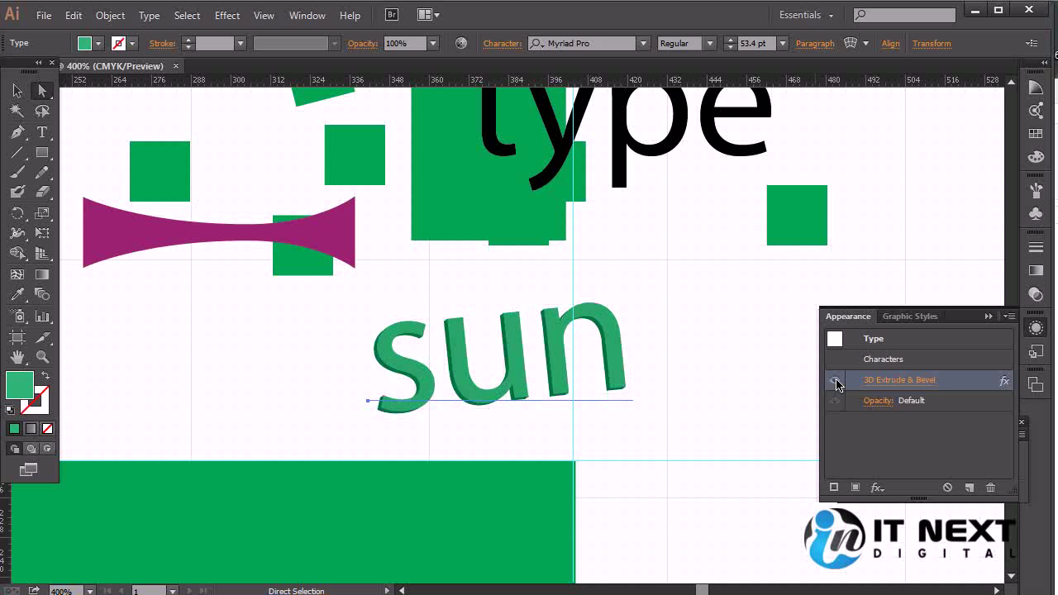
Edit the existing 3D Extrude & Bevel effect, tilting the rotation to show more of the letters' undersides
{"action": "left_click", "coordinate": [909, 382]}
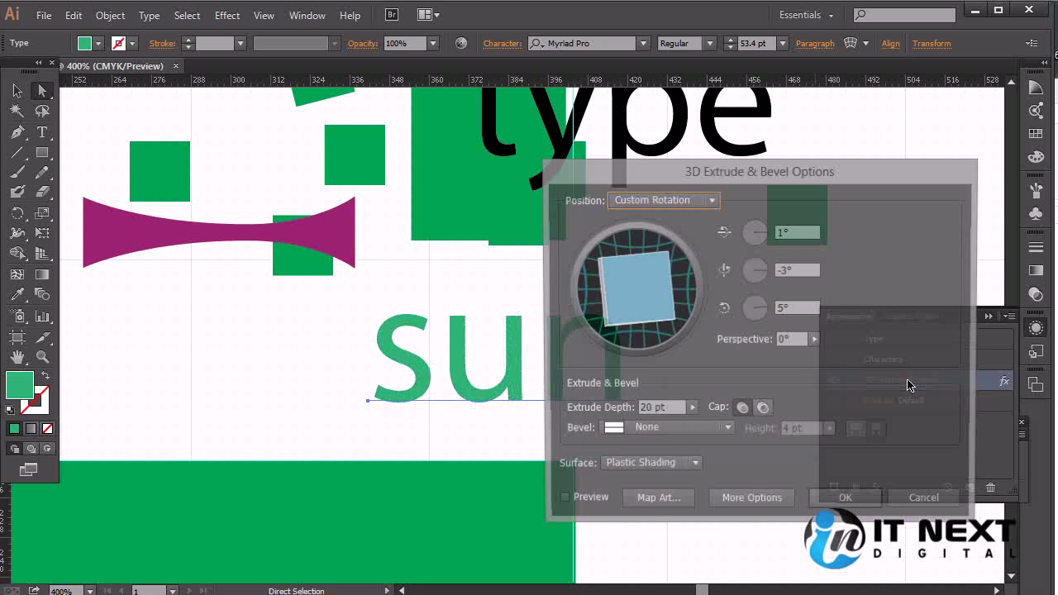
{"action": "left_click_drag", "start_coordinate": [659, 279], "coordinate": [657, 259]}
{"action": "left_click", "coordinate": [842, 503]}
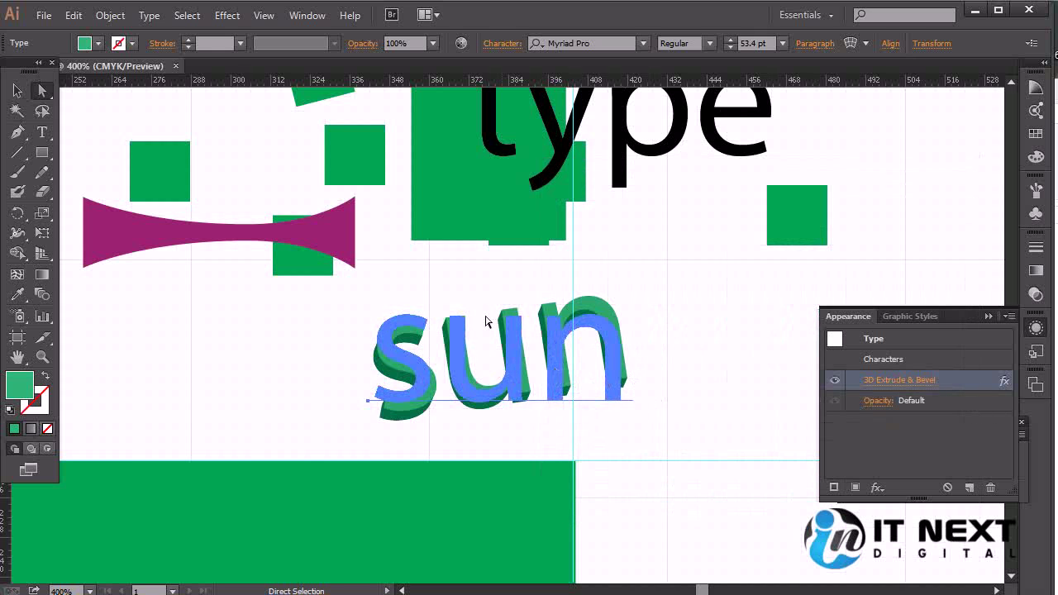
Expand the appearance of the 3D text into separate editable shapes and deselect them
{"action": "left_click", "coordinate": [104, 17]}
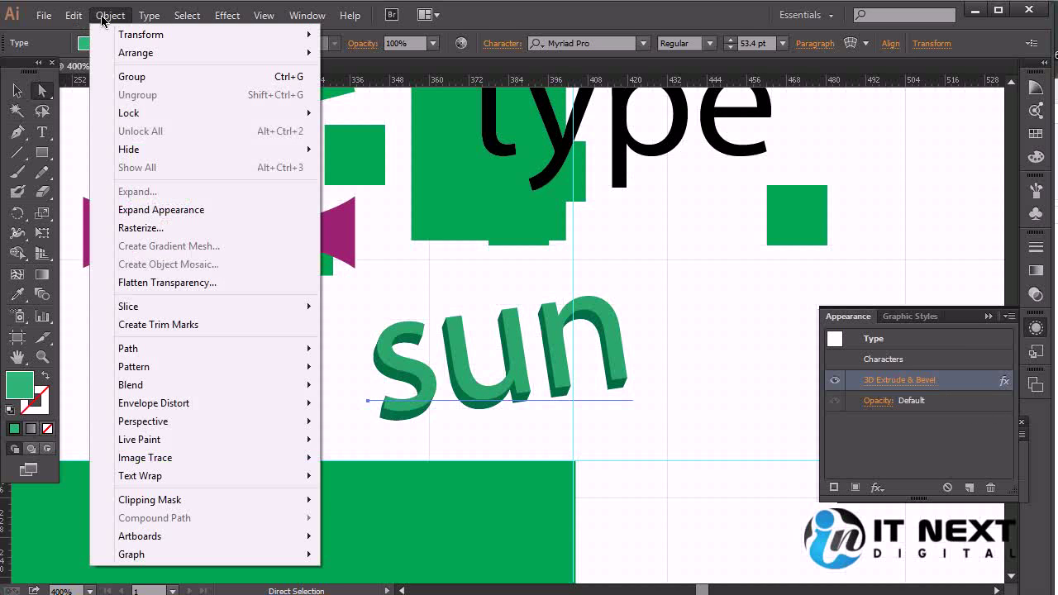
{"action": "left_click", "coordinate": [188, 214]}
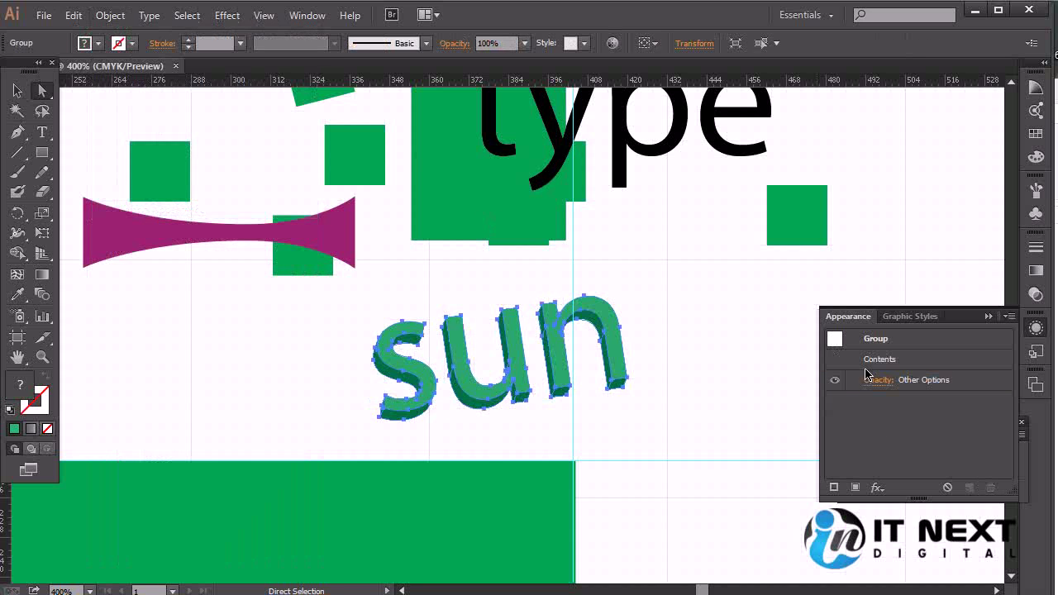
{"action": "left_click", "coordinate": [656, 350]}
Select individual faces and the whole expanded lettering to examine its separate shapes, and clear the selection
{"action": "left_click", "coordinate": [619, 350]}
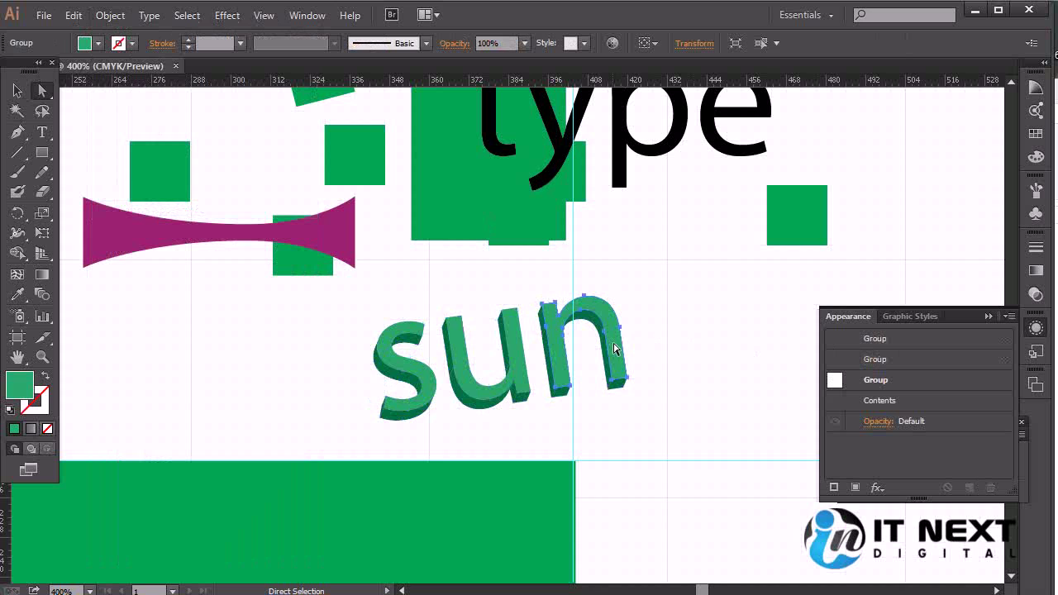
{"action": "left_click", "coordinate": [432, 389]}
{"action": "left_click_drag", "start_coordinate": [675, 275], "coordinate": [314, 430]}
{"action": "left_click", "coordinate": [669, 374]}
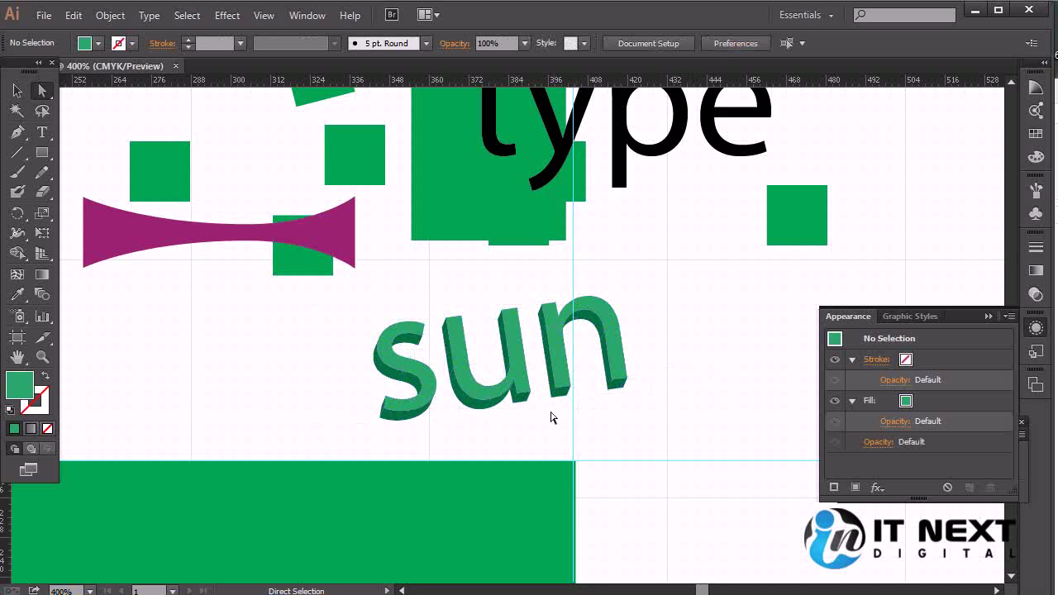
Recolor the curved underside face of the letter "u" with a lighter green swatch
{"action": "left_click", "coordinate": [484, 407]}
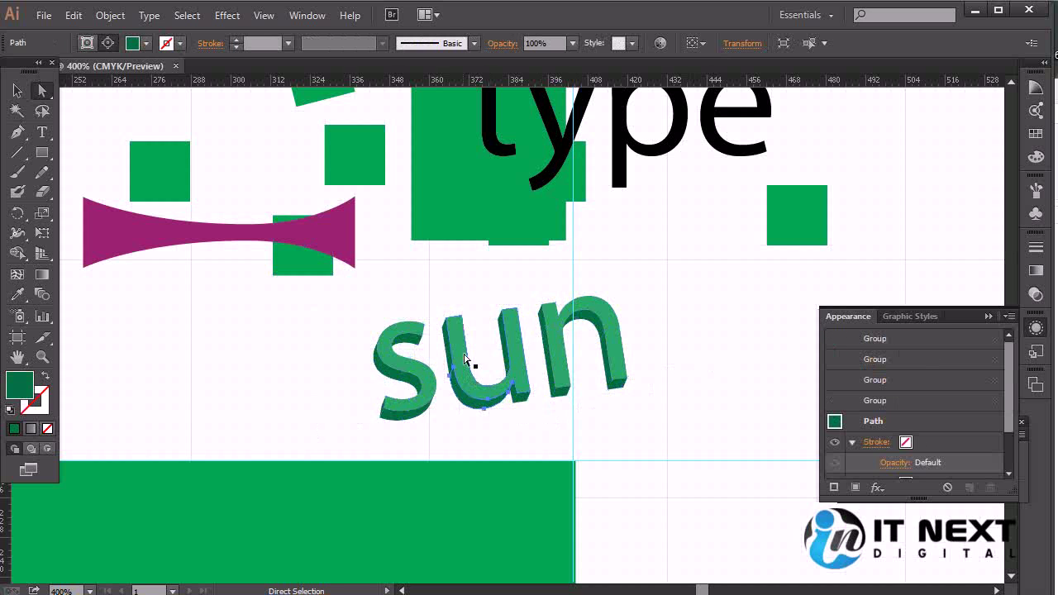
{"action": "left_click", "coordinate": [471, 406]}
{"action": "left_click", "coordinate": [480, 410]}
{"action": "left_click", "coordinate": [1035, 136]}
{"action": "left_click", "coordinate": [885, 107]}
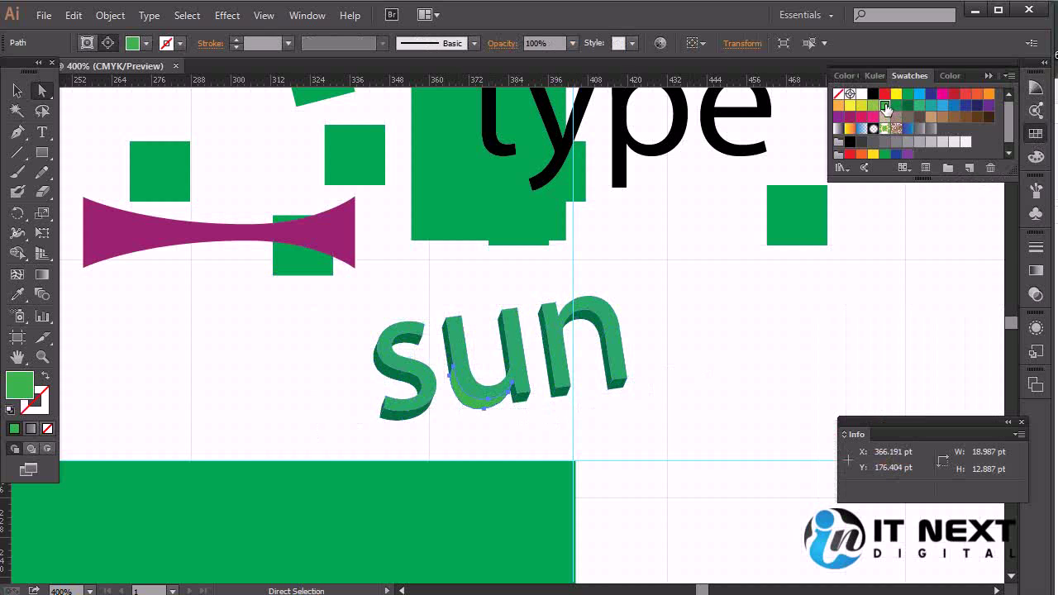
Recolor the narrow side face along the left stem of the letter "u" with the same lighter green swatch and deselect it
{"action": "left_click", "coordinate": [449, 357]}
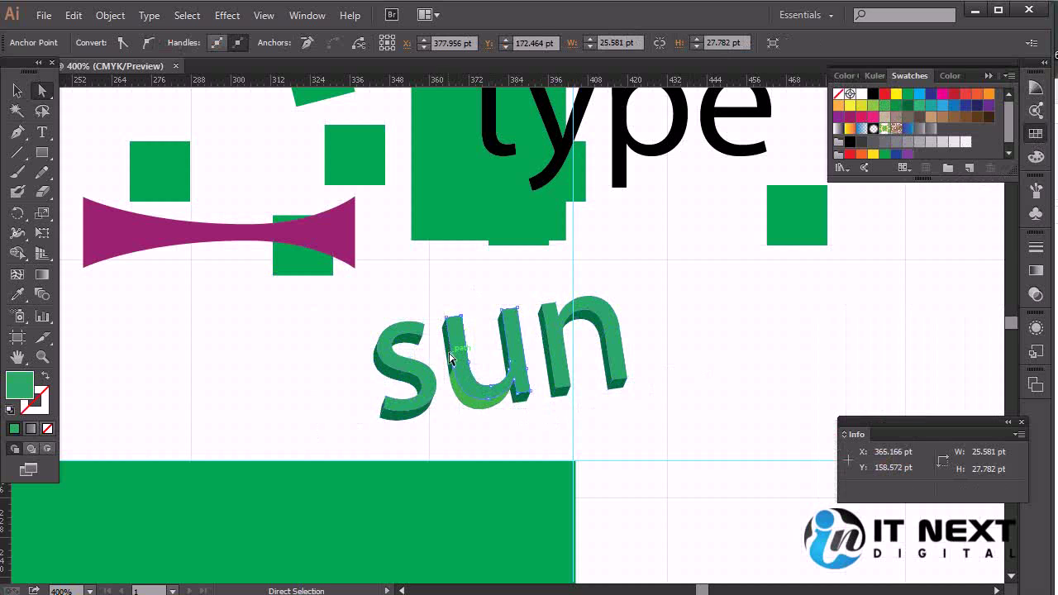
{"action": "left_click", "coordinate": [557, 441]}
{"action": "left_click", "coordinate": [448, 357]}
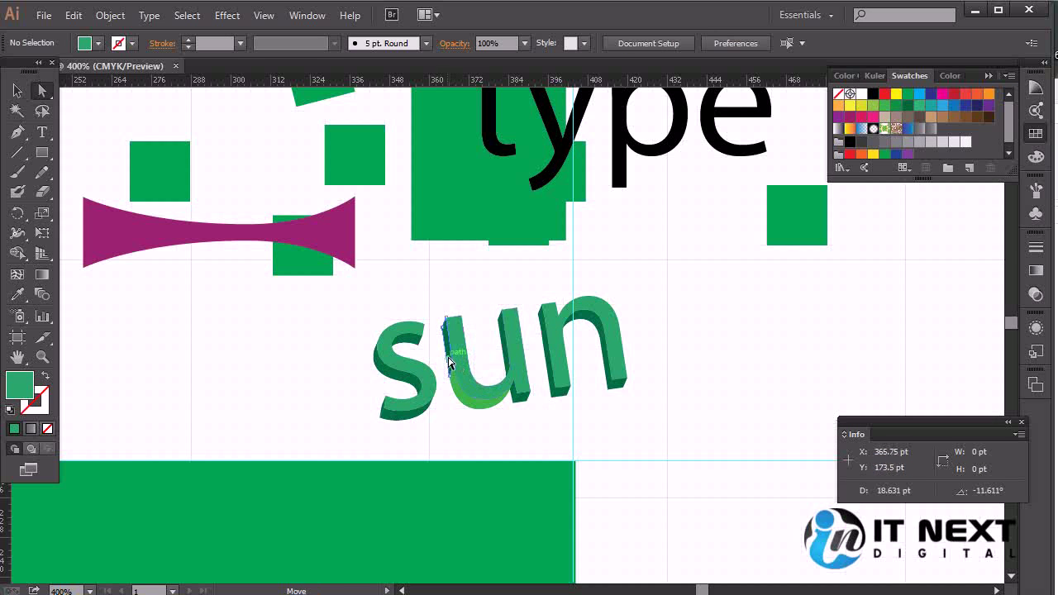
{"action": "left_click", "coordinate": [885, 107]}
{"action": "left_click", "coordinate": [703, 374]}
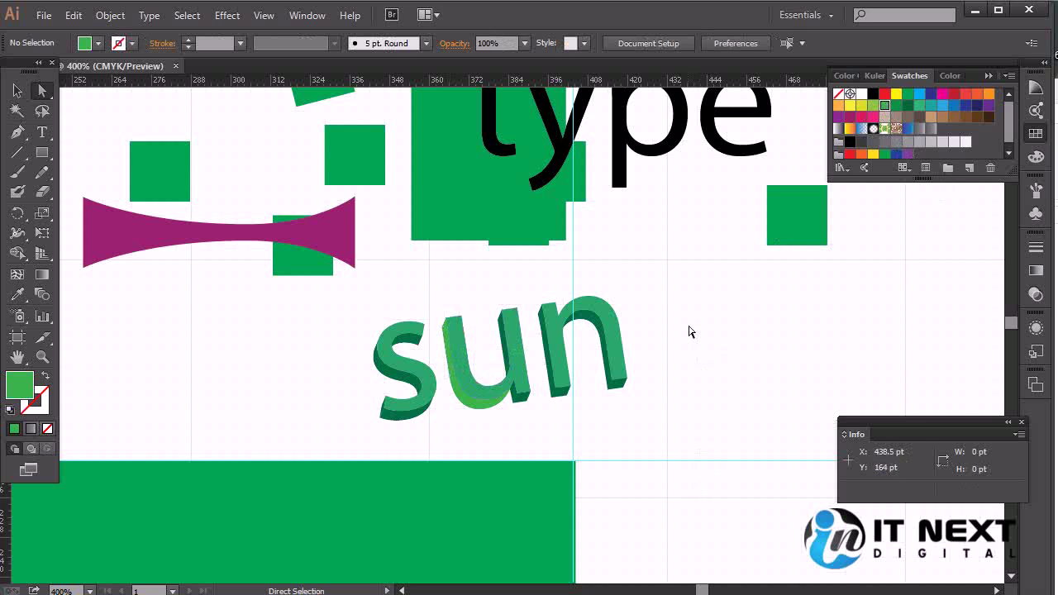
Select all the expanded "sun" shapes and move them left to just below the purple shape
{"action": "left_click_drag", "start_coordinate": [674, 260], "coordinate": [358, 432]}
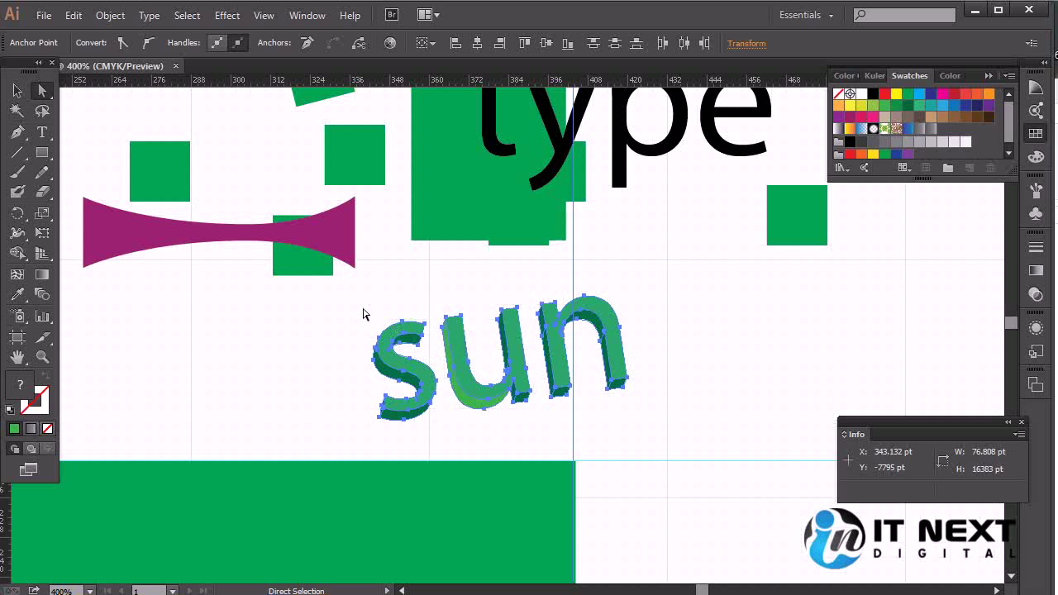
{"action": "left_click", "coordinate": [17, 90]}
{"action": "left_click_drag", "start_coordinate": [511, 345], "coordinate": [250, 306]}
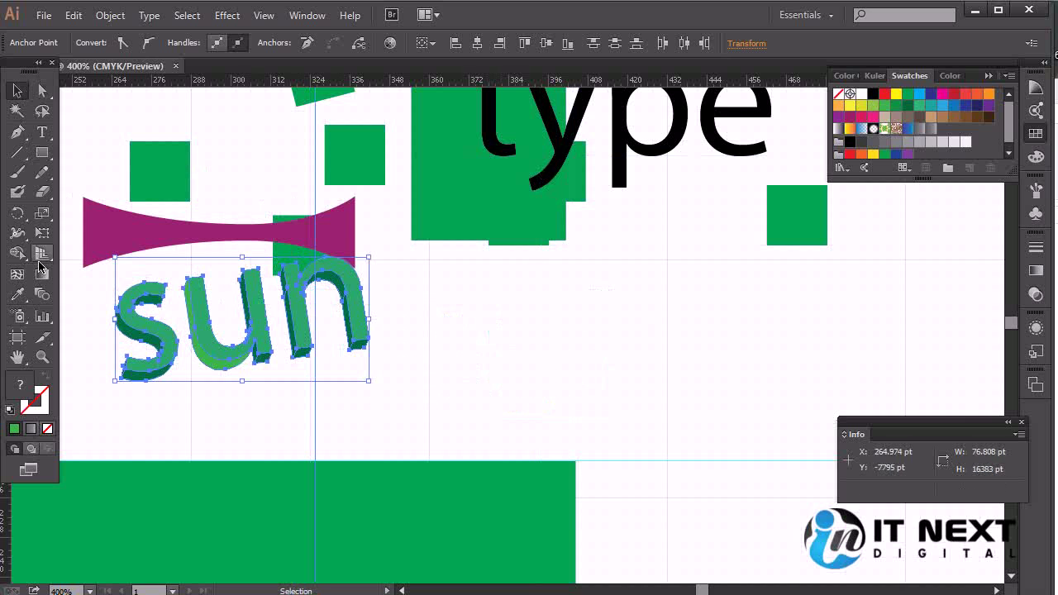
{"action": "left_click", "coordinate": [43, 152]}
{"action": "left_click_drag", "start_coordinate": [478, 279], "coordinate": [622, 367]}
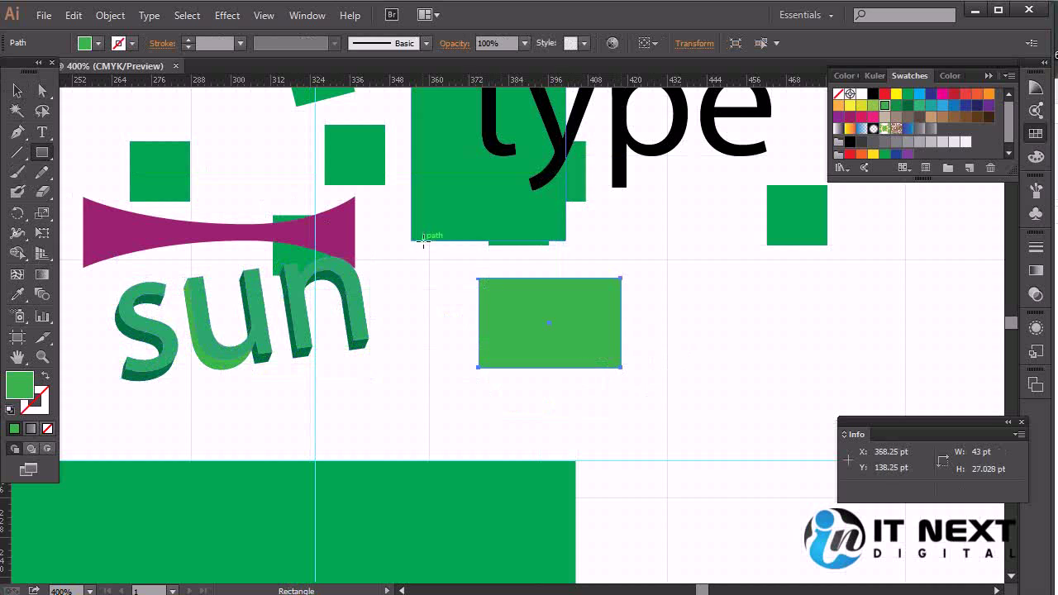
{"action": "key", "text": "ctrl+z"}
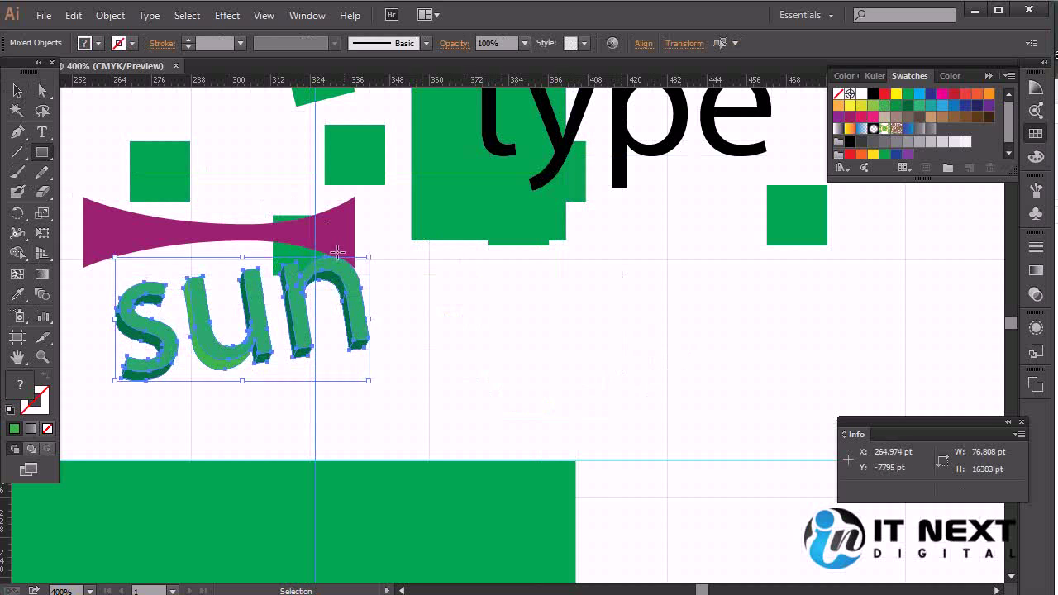
Create a black 12 pt Myriad Pro text reading "type logo" in the empty area right of "sun" and select it as an object
{"action": "left_click", "coordinate": [43, 134]}
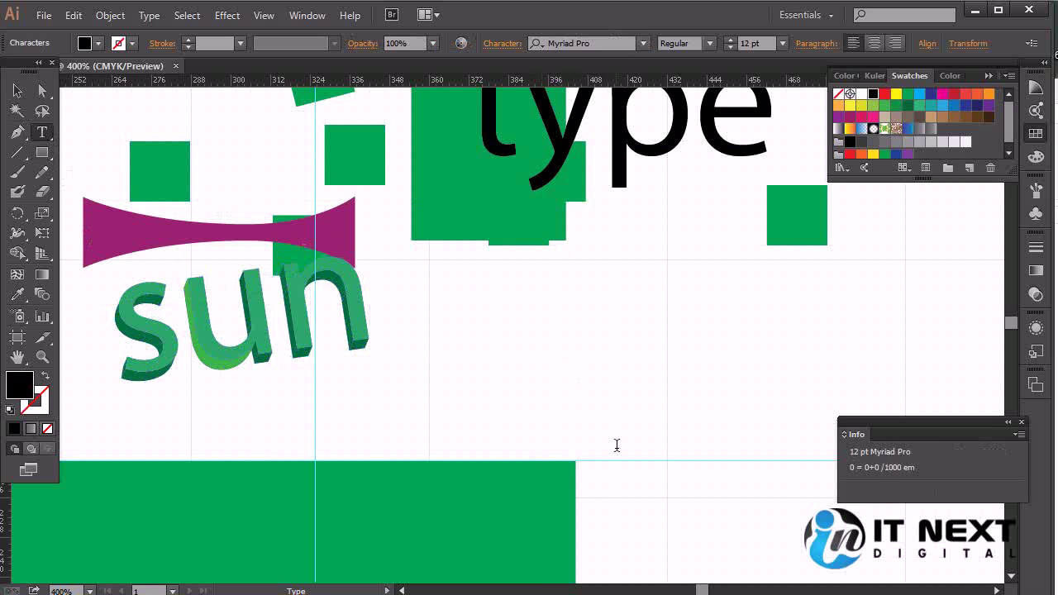
{"action": "type", "text": "type logo"}
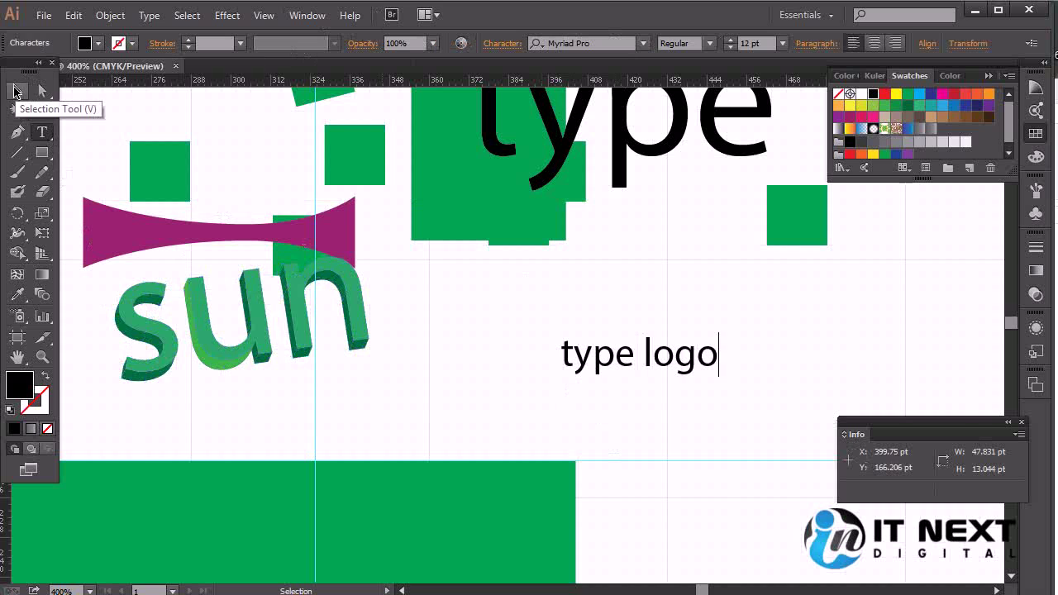
{"action": "left_click", "coordinate": [17, 90]}
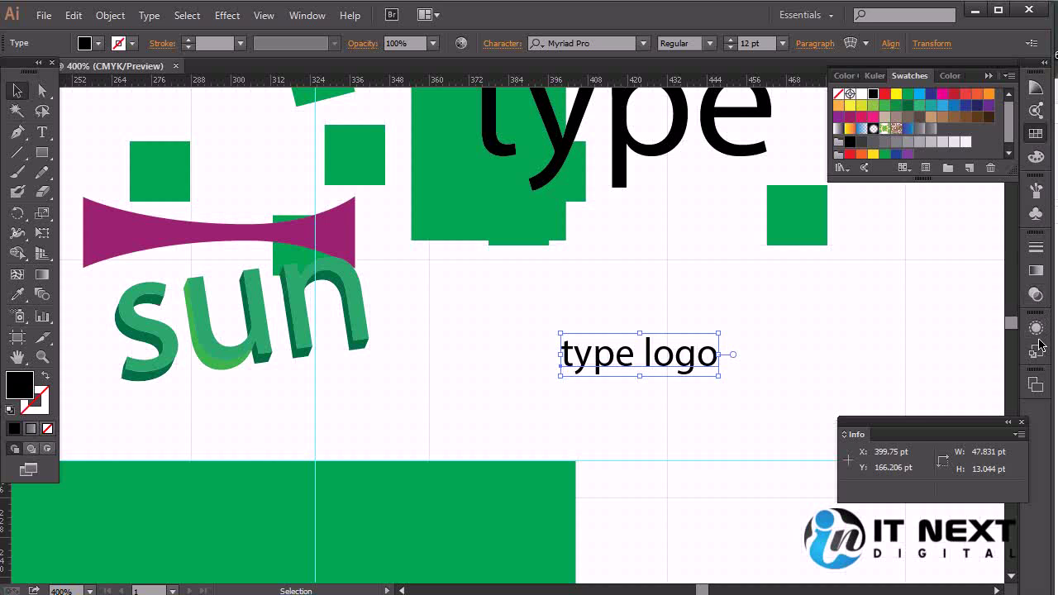
Add a 1 pt stroke to the "type logo" text through its appearance attributes and color it yellow
{"action": "left_click", "coordinate": [1035, 294]}
{"action": "left_click", "coordinate": [1035, 328]}
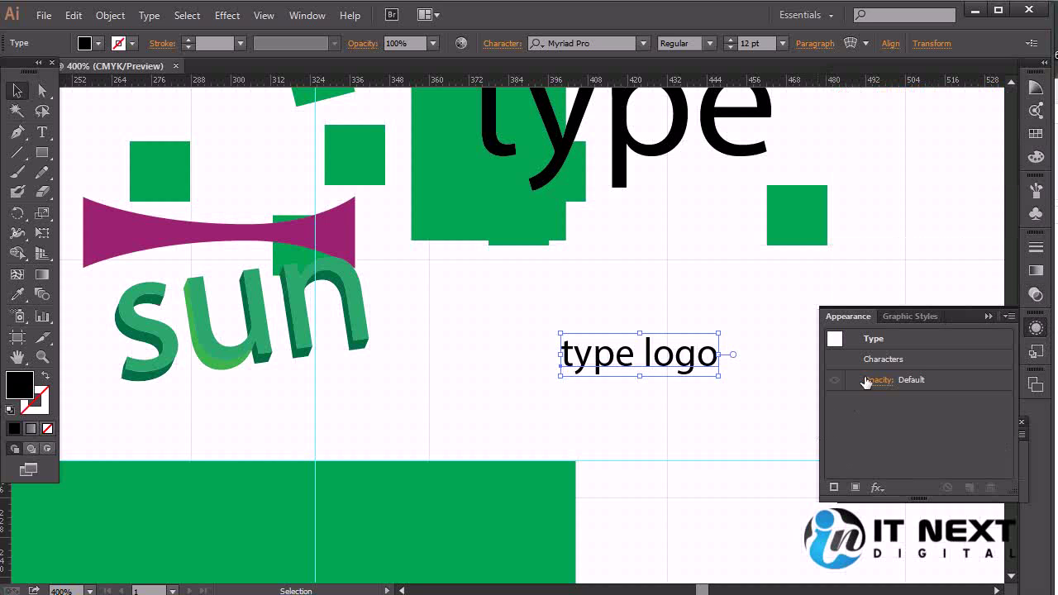
{"action": "left_click", "coordinate": [834, 487]}
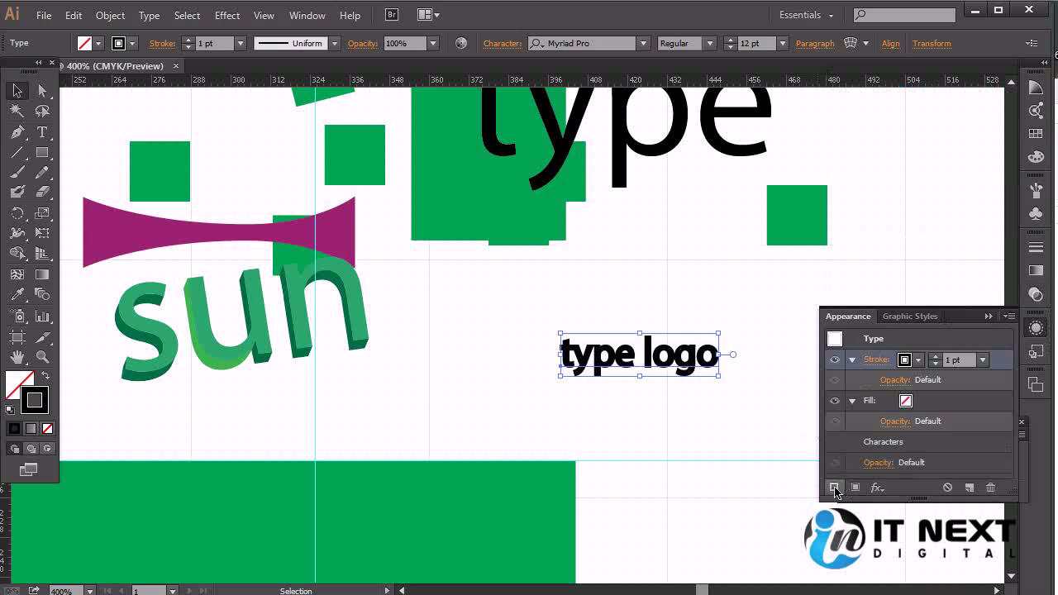
{"action": "left_click", "coordinate": [905, 360]}
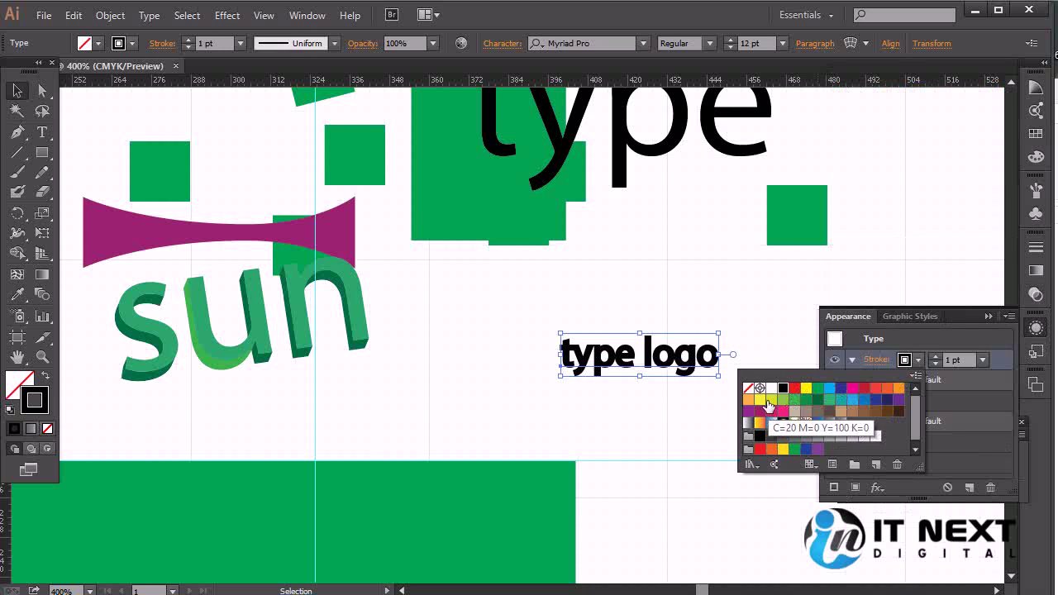
{"action": "left_click", "coordinate": [759, 400]}
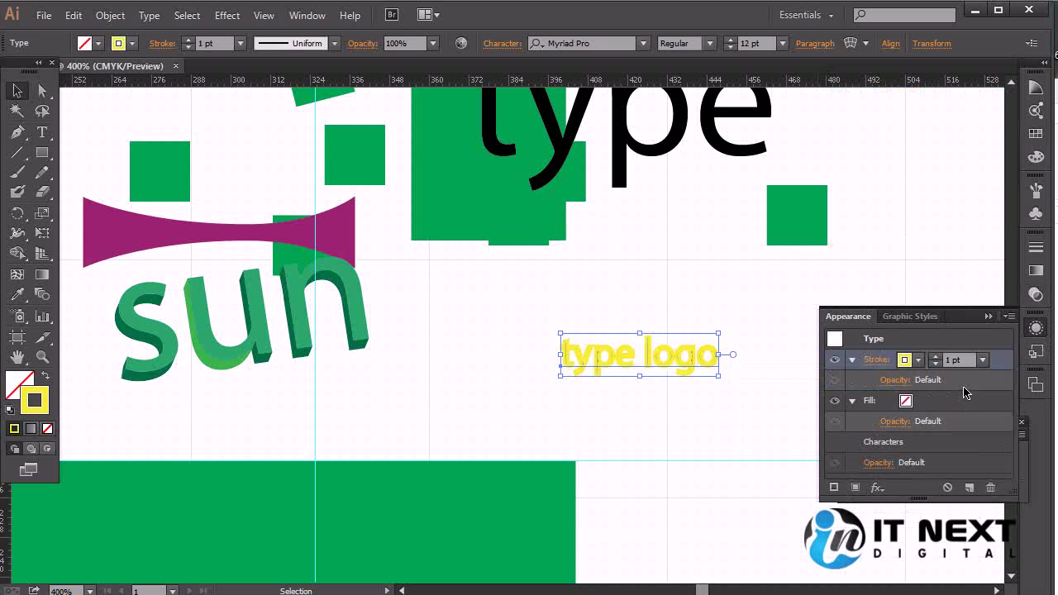
Enlarge the "type logo" text to a font size of about 28.5 pt, scaling it around its center
{"action": "left_click", "coordinate": [982, 361]}
{"action": "left_click", "coordinate": [983, 364]}
{"action": "left_click_drag", "start_coordinate": [719, 377], "coordinate": [826, 405]}
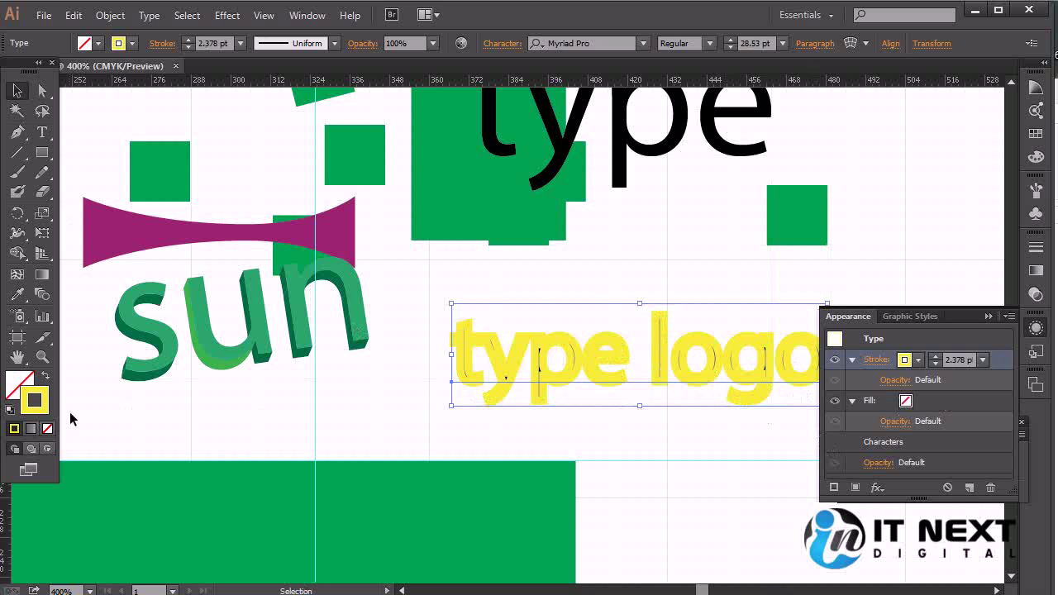
Compare stroke weights of 0.5, 1 and 0.75 pt on the "type logo" text and set the yellow stroke to 0.5 pt
{"action": "left_click", "coordinate": [983, 362]}
{"action": "left_click", "coordinate": [1004, 395]}
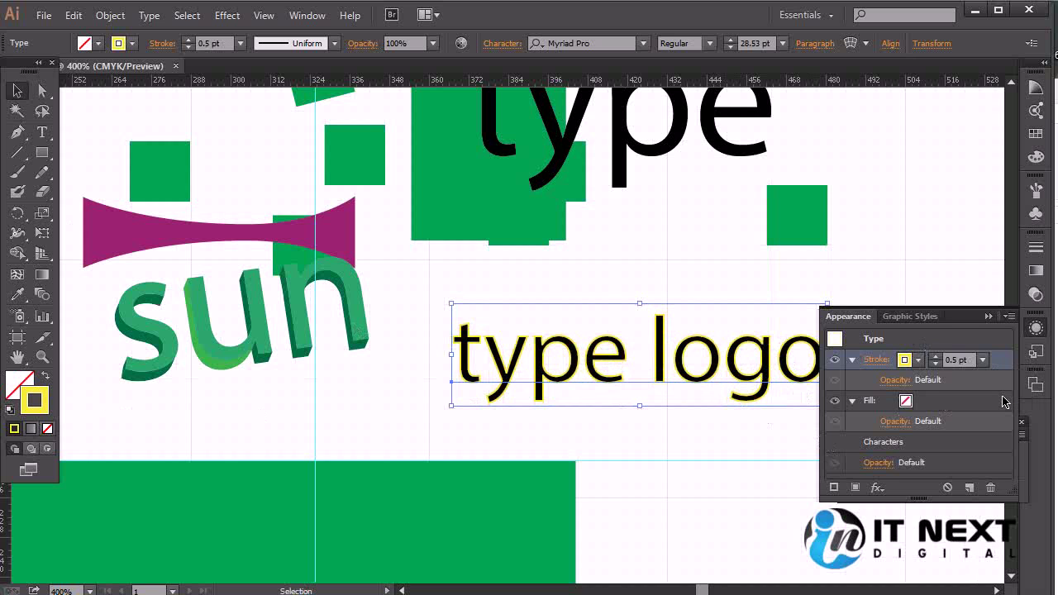
{"action": "left_click", "coordinate": [983, 360]}
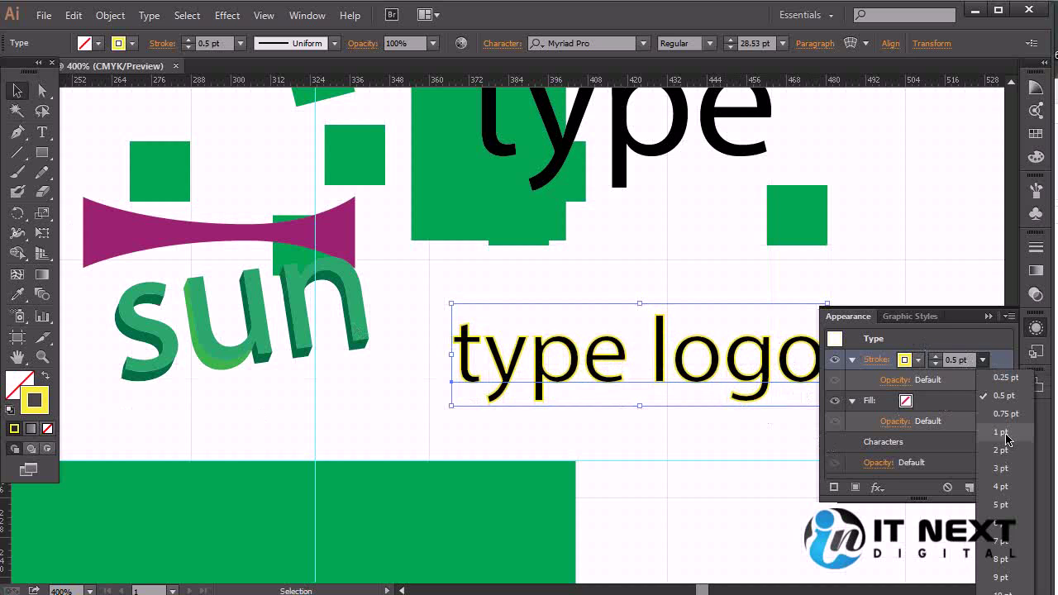
{"action": "left_click", "coordinate": [1003, 437]}
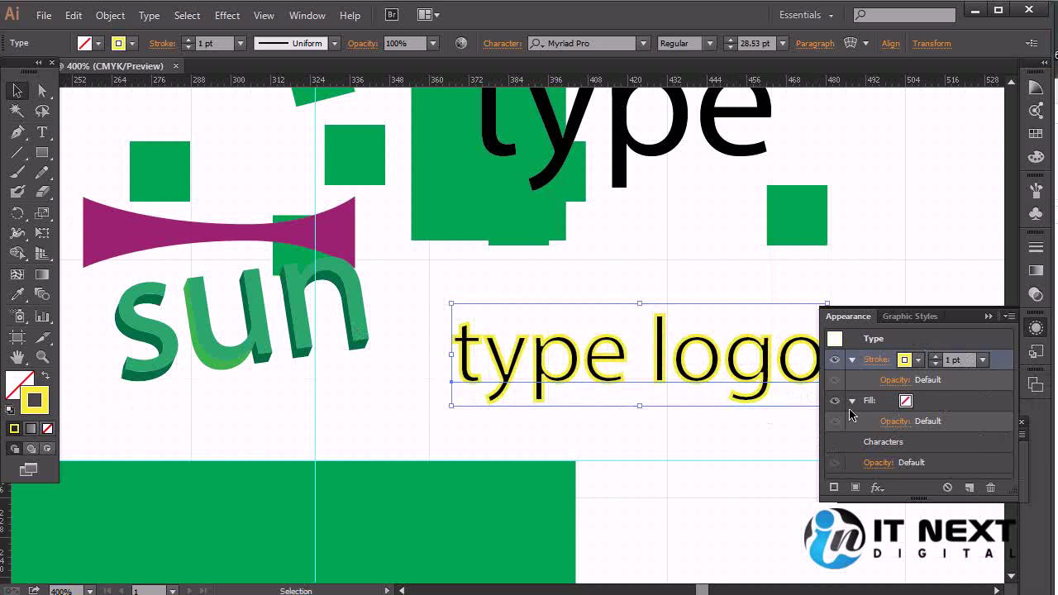
{"action": "left_click", "coordinate": [983, 361]}
{"action": "left_click", "coordinate": [999, 416]}
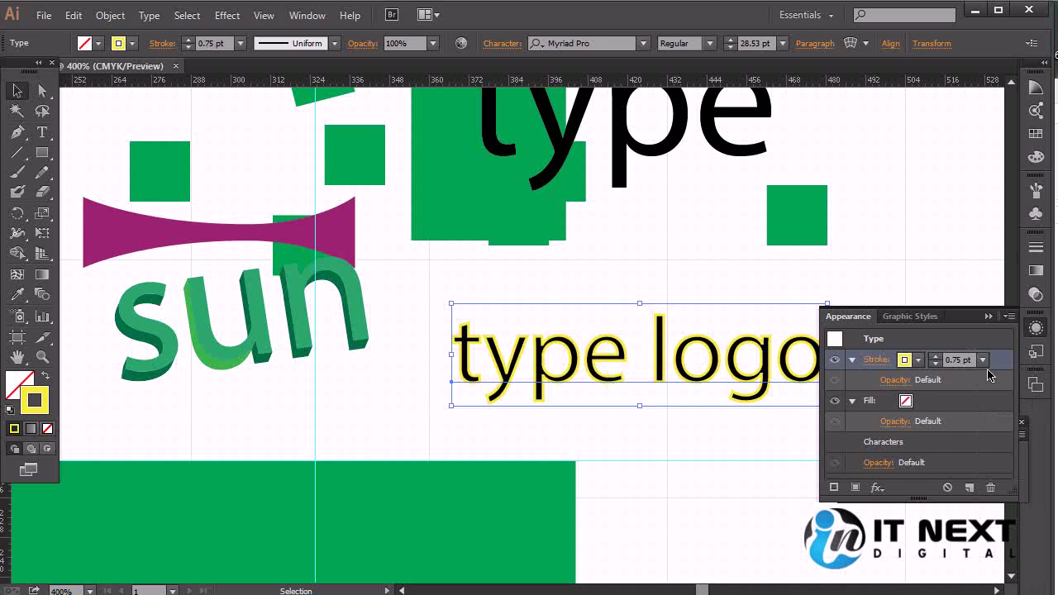
{"action": "left_click", "coordinate": [982, 360]}
{"action": "left_click", "coordinate": [991, 400]}
Apply an Offset Path effect to the text's yellow stroke with a 2 pt offset, Round joins and miter limit 4, and deselect the text
{"action": "left_click", "coordinate": [234, 16]}
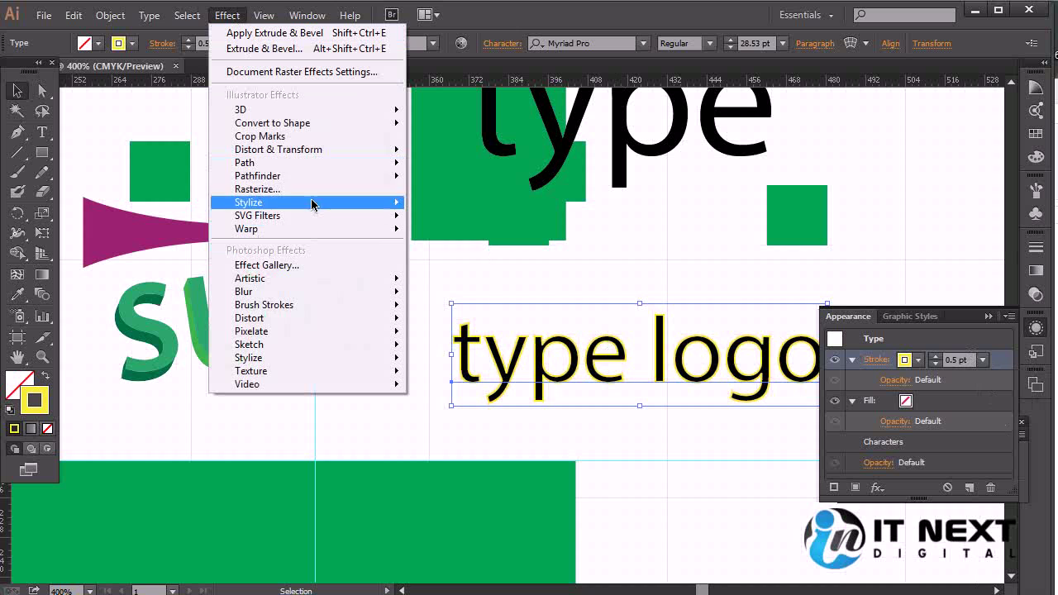
{"action": "mouse_move", "coordinate": [308, 155]}
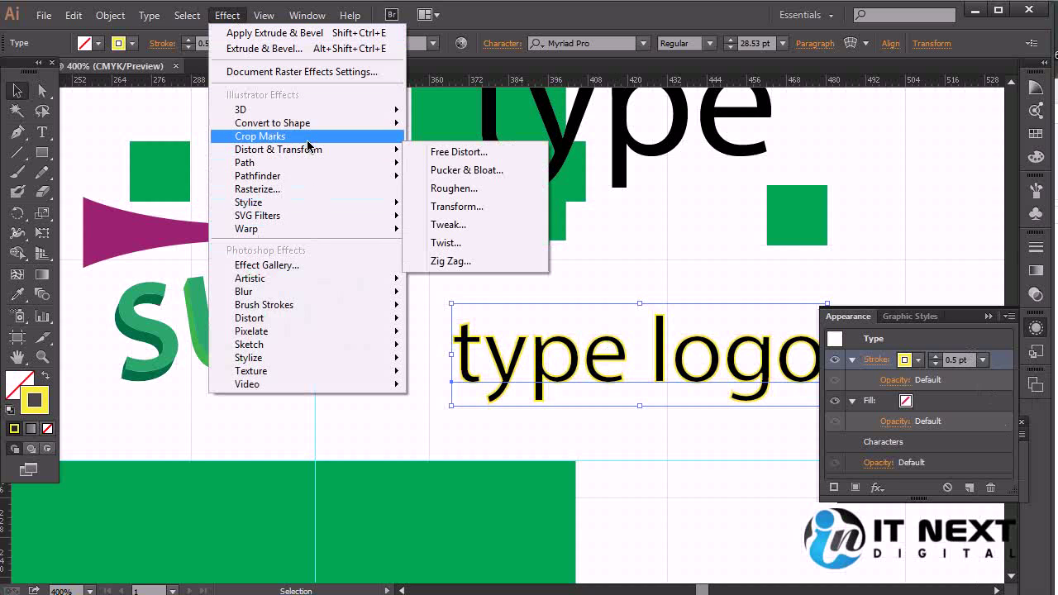
{"action": "mouse_move", "coordinate": [310, 128]}
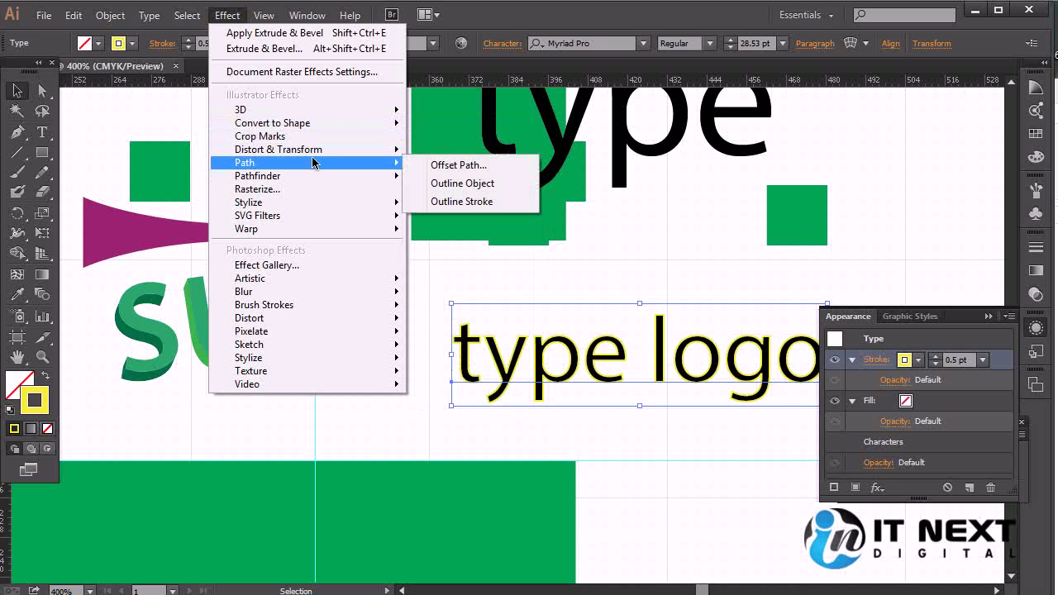
{"action": "left_click", "coordinate": [436, 161]}
{"action": "left_click_drag", "start_coordinate": [557, 231], "coordinate": [1020, 380]}
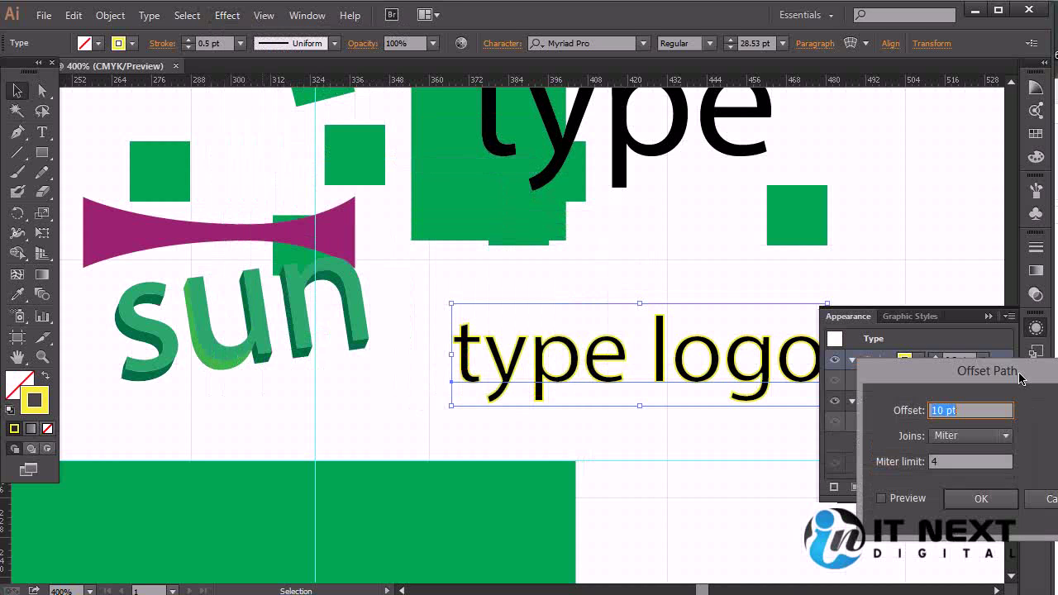
{"action": "left_click", "coordinate": [907, 500]}
{"action": "left_click", "coordinate": [984, 442]}
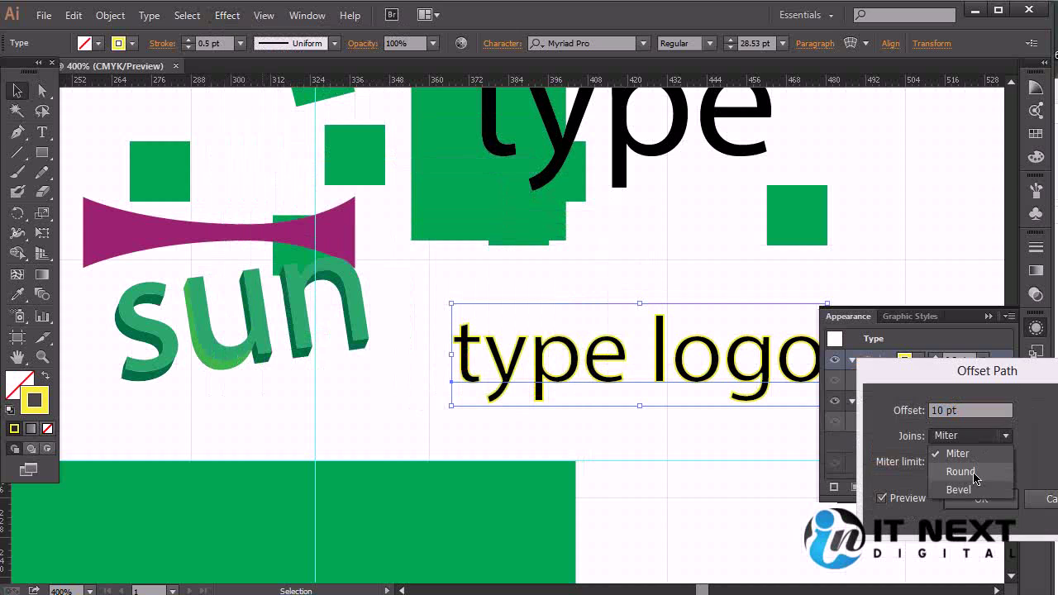
{"action": "left_click", "coordinate": [974, 471]}
{"action": "left_click", "coordinate": [959, 461]}
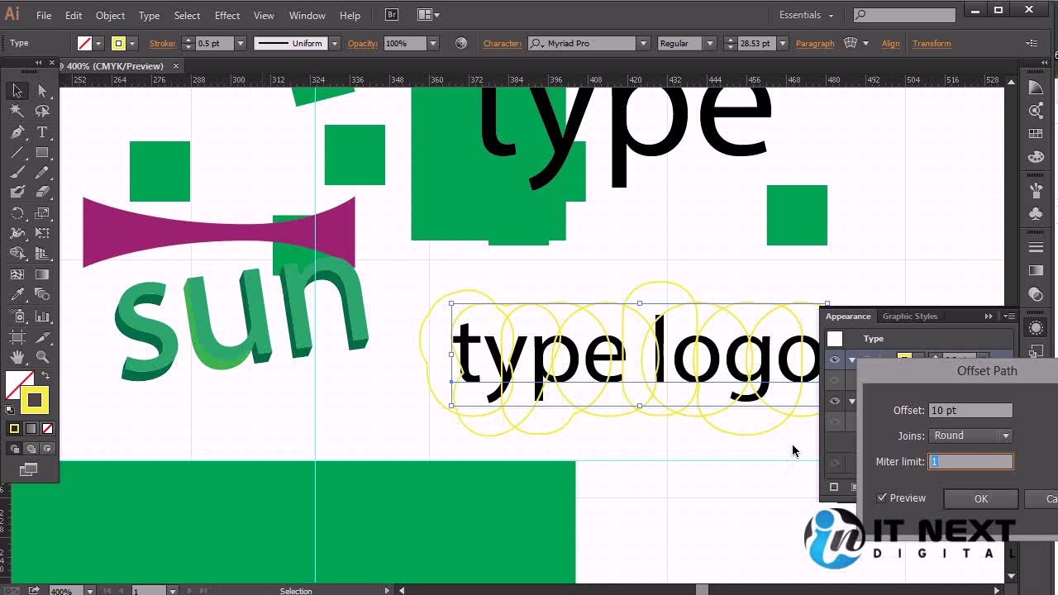
{"action": "left_click", "coordinate": [974, 408]}
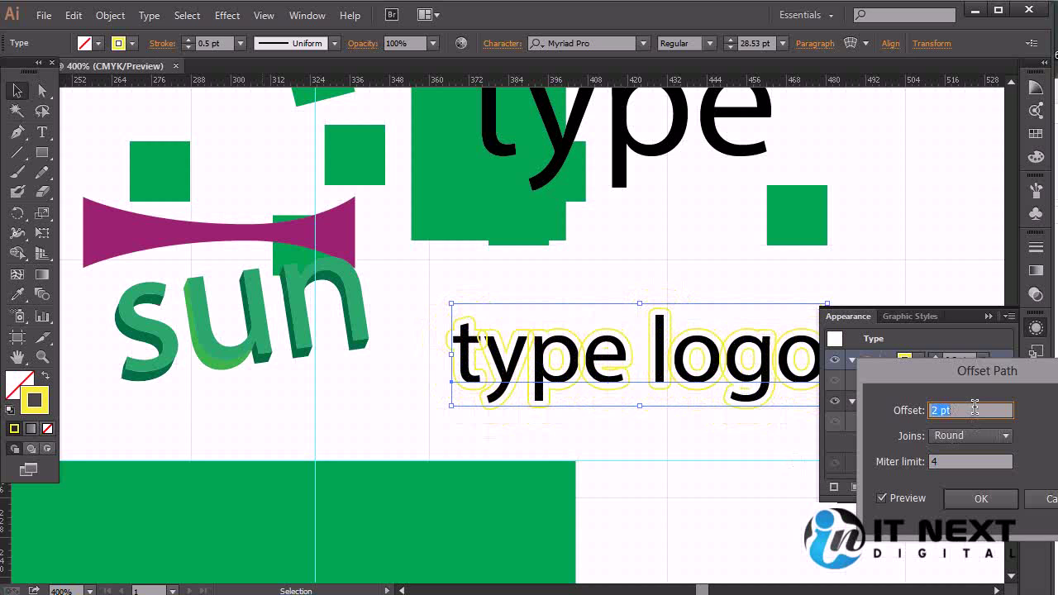
{"action": "left_click", "coordinate": [977, 499]}
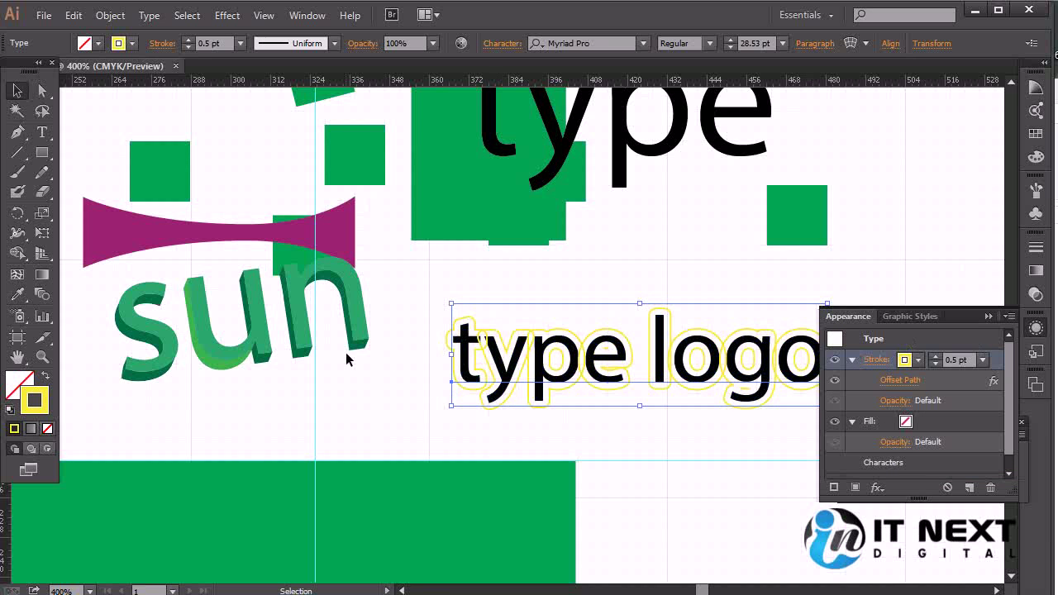
{"action": "left_click", "coordinate": [372, 357]}
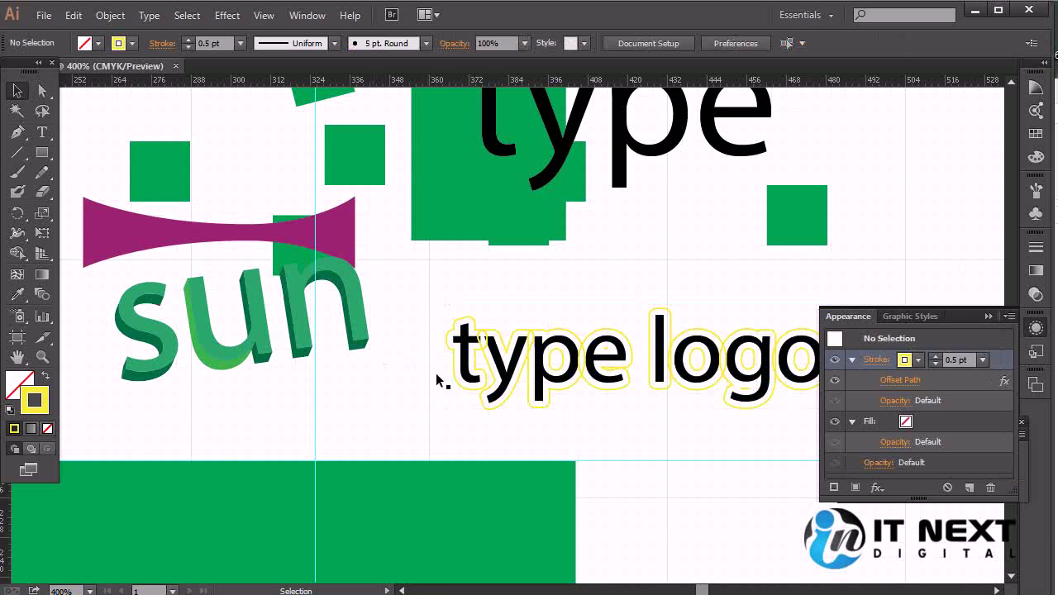
Select the "type logo" text again and recolor its offset stroke with the orange swatch
{"action": "left_click", "coordinate": [643, 368]}
{"action": "left_click", "coordinate": [917, 360]}
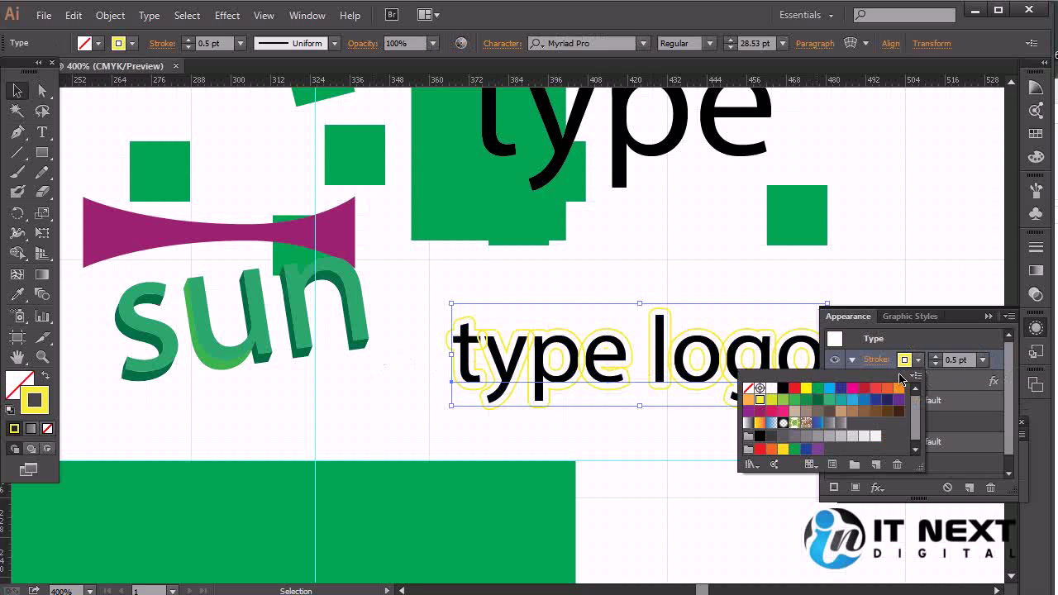
{"action": "left_click", "coordinate": [887, 389]}
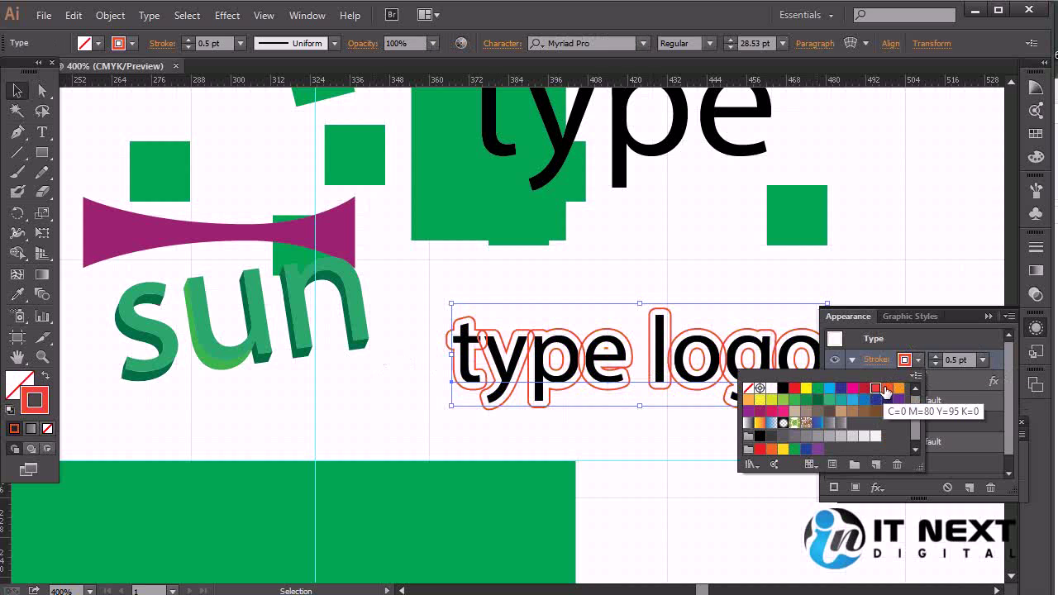
{"action": "left_click", "coordinate": [899, 388]}
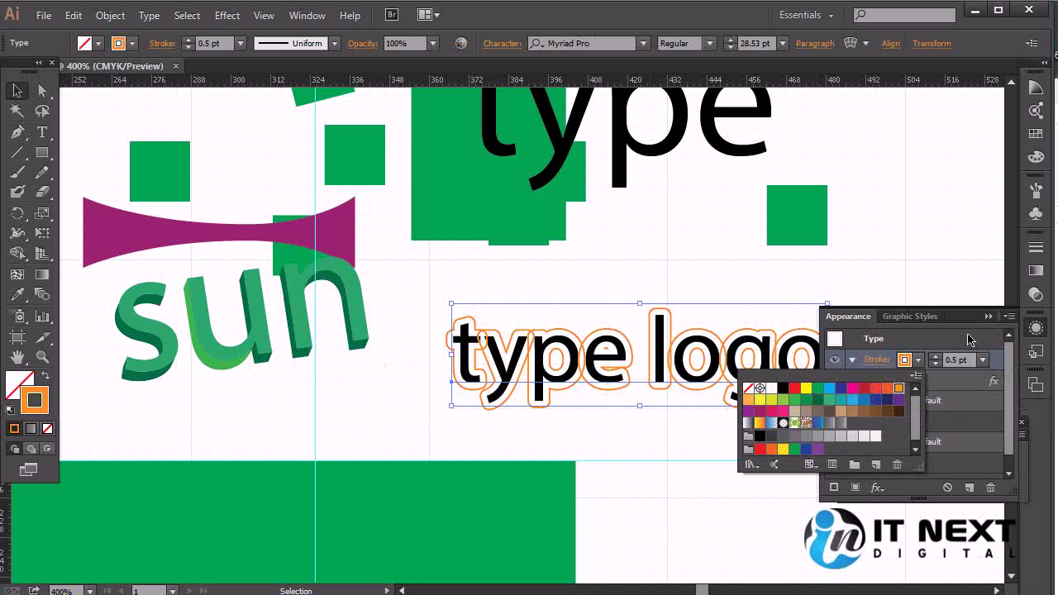
{"action": "left_click", "coordinate": [938, 349]}
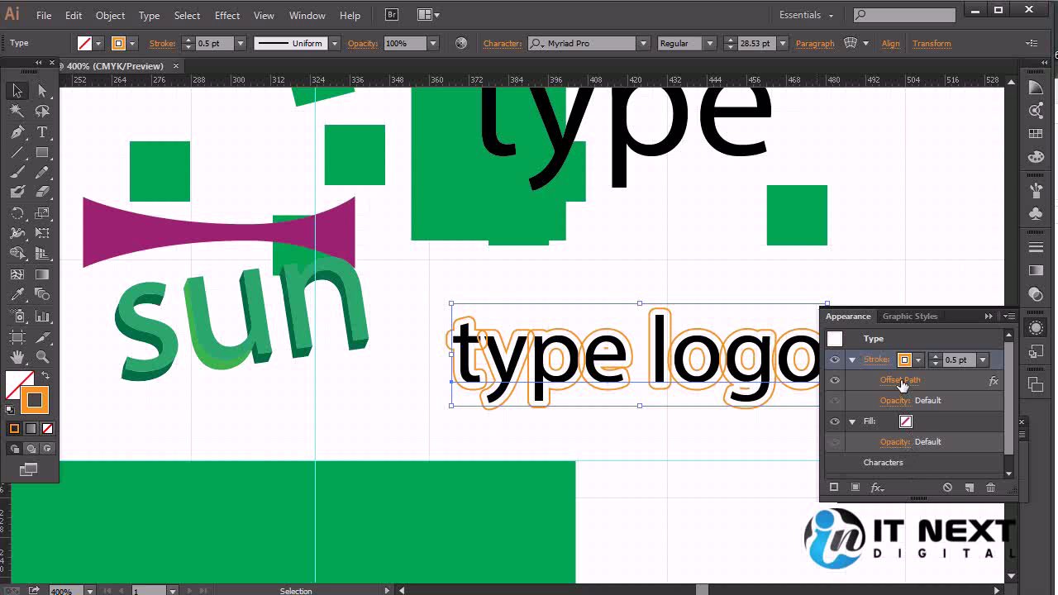
Toggle the stroke's Offset Path effect off and on to compare the outline, and collapse and re-expand the stroke's attributes
{"action": "left_click", "coordinate": [835, 382]}
{"action": "left_click", "coordinate": [834, 382]}
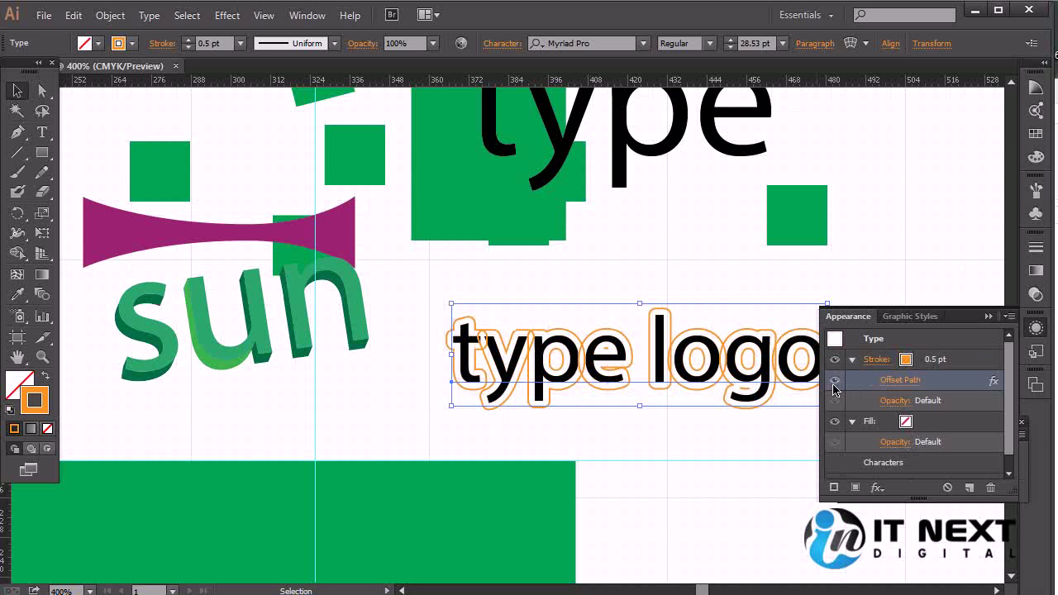
{"action": "left_click", "coordinate": [835, 382]}
{"action": "left_click", "coordinate": [834, 382]}
{"action": "left_click", "coordinate": [851, 360]}
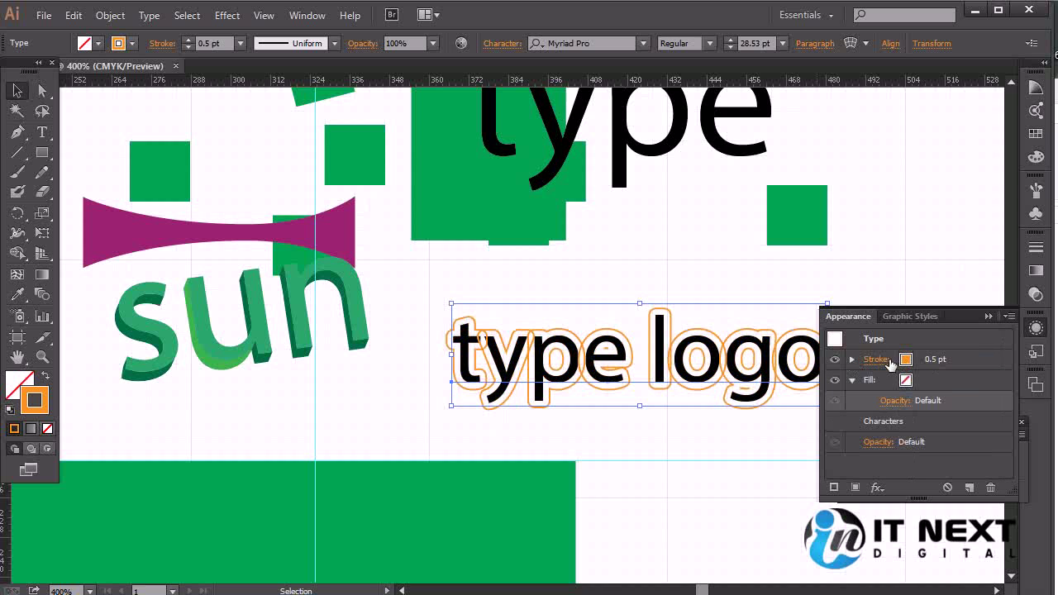
{"action": "left_click", "coordinate": [851, 360]}
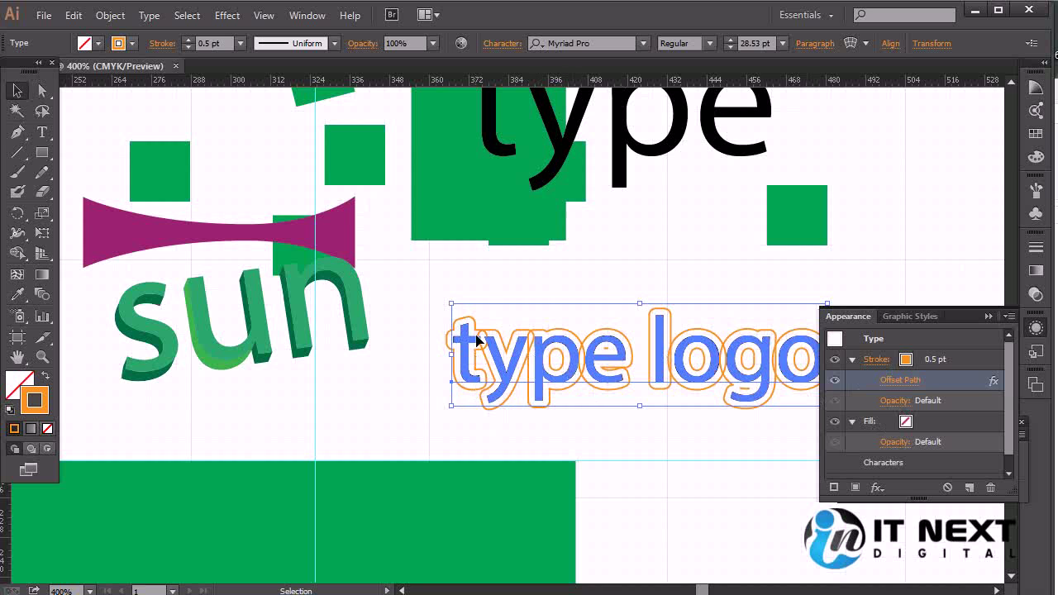
Expand the appearance of the "type logo" text so its offset outline becomes editable paths, and deselect it
{"action": "left_click", "coordinate": [106, 19]}
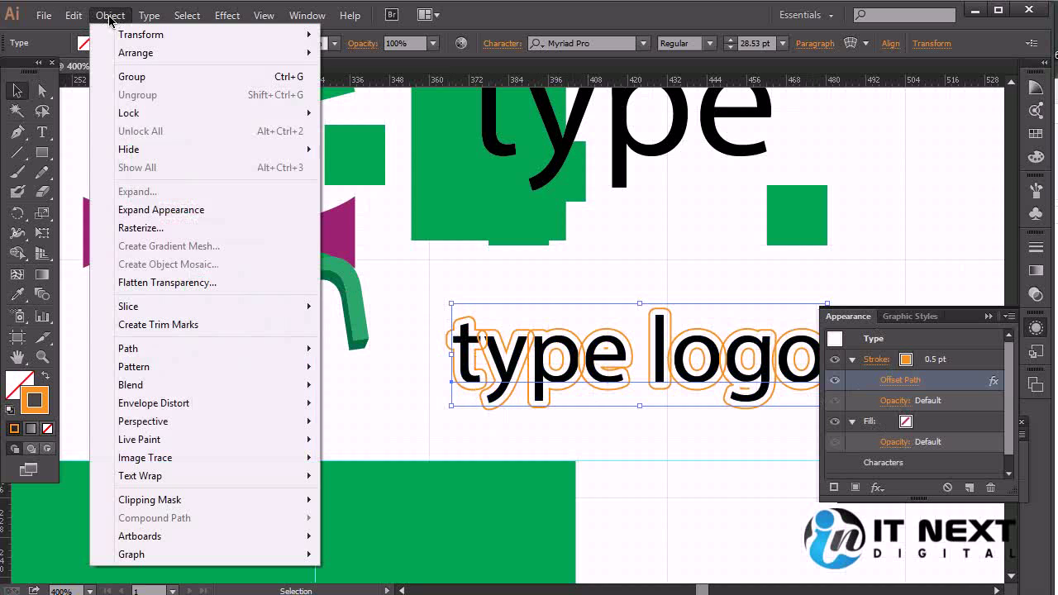
{"action": "left_click", "coordinate": [146, 209]}
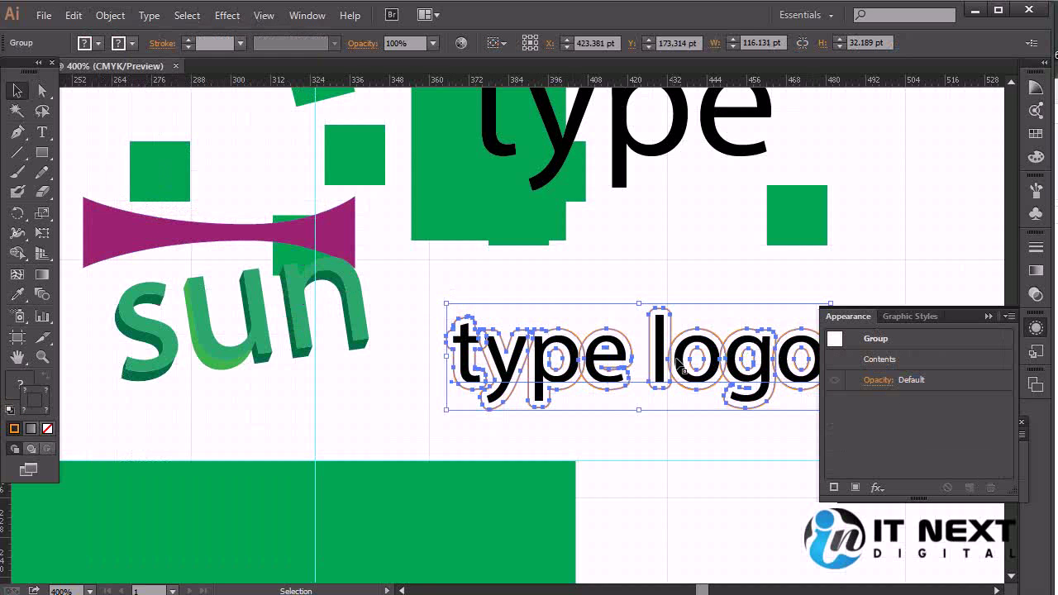
{"action": "left_click", "coordinate": [679, 443]}
Select the expanded "type logo" group, fill it with a light green from the color spectrum, and deselect it
{"action": "left_click", "coordinate": [674, 376]}
{"action": "left_click", "coordinate": [18, 388]}
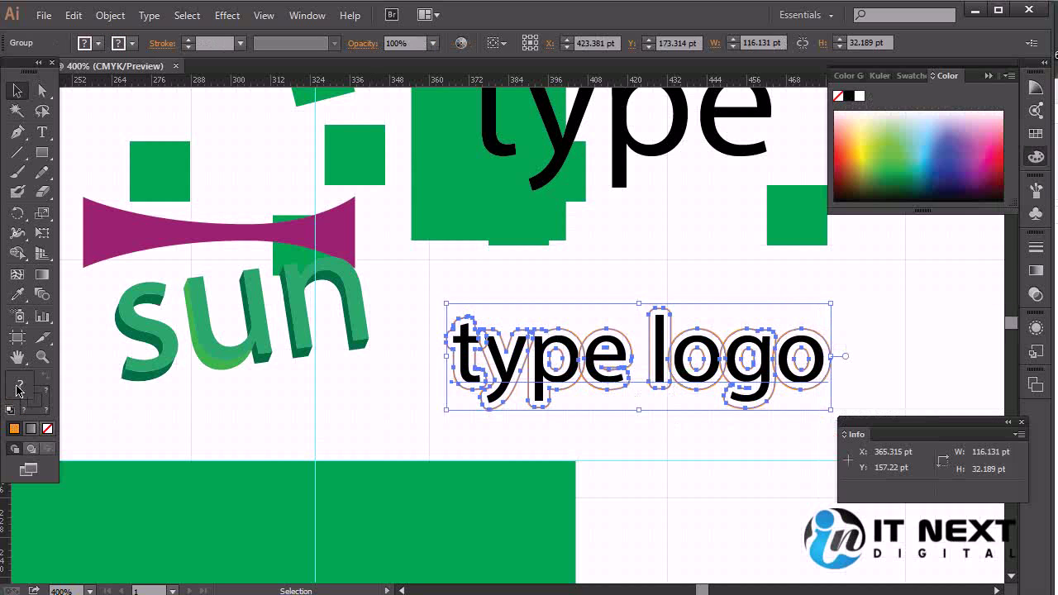
{"action": "left_click", "coordinate": [901, 150]}
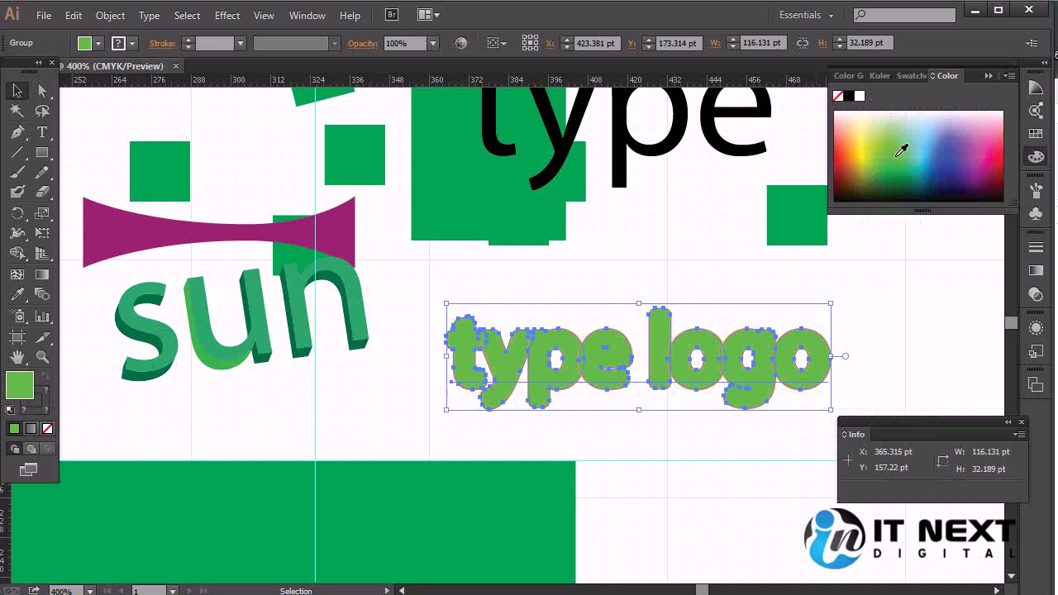
{"action": "left_click", "coordinate": [909, 362]}
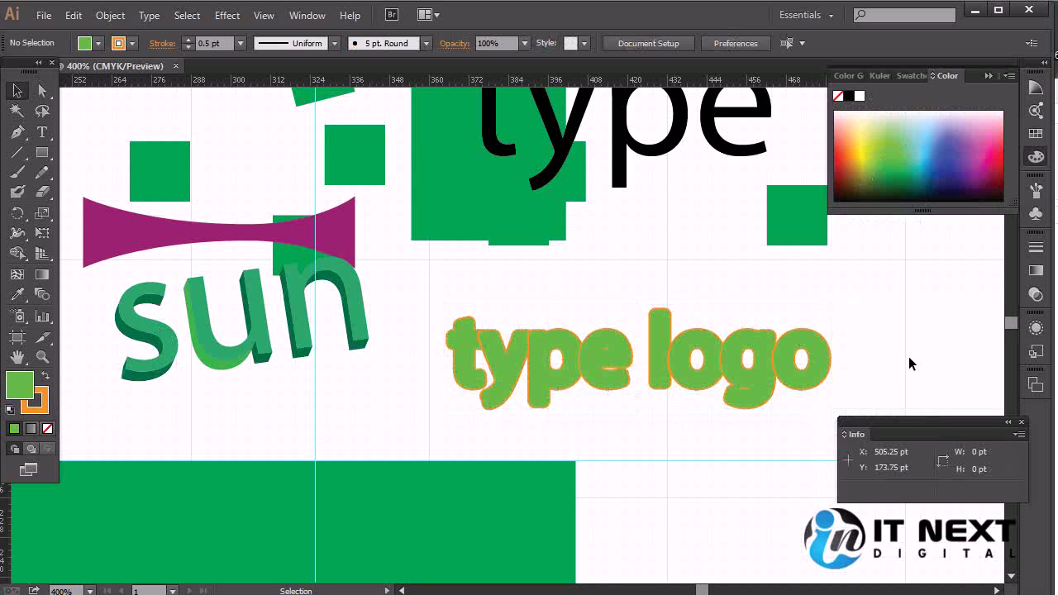
Select the green "type logo" group again, try several stroke colors from the spectrum, settle on dark navy blue, and deselect it
{"action": "left_click", "coordinate": [672, 357]}
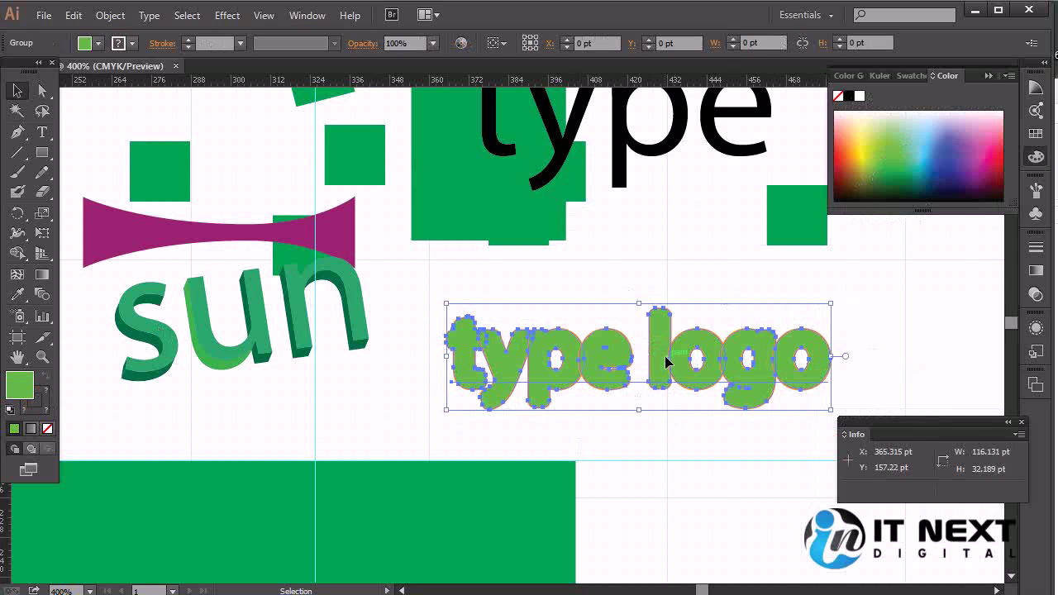
{"action": "left_click", "coordinate": [45, 408]}
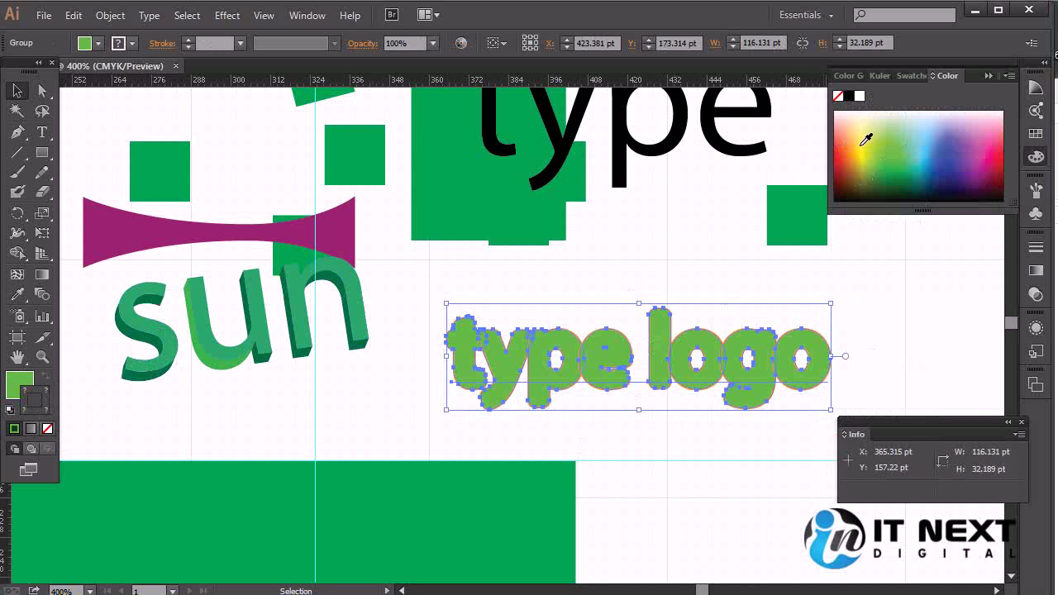
{"action": "left_click", "coordinate": [862, 145]}
{"action": "left_click", "coordinate": [922, 145]}
{"action": "left_click", "coordinate": [961, 164]}
{"action": "left_click", "coordinate": [950, 186]}
{"action": "left_click", "coordinate": [899, 356]}
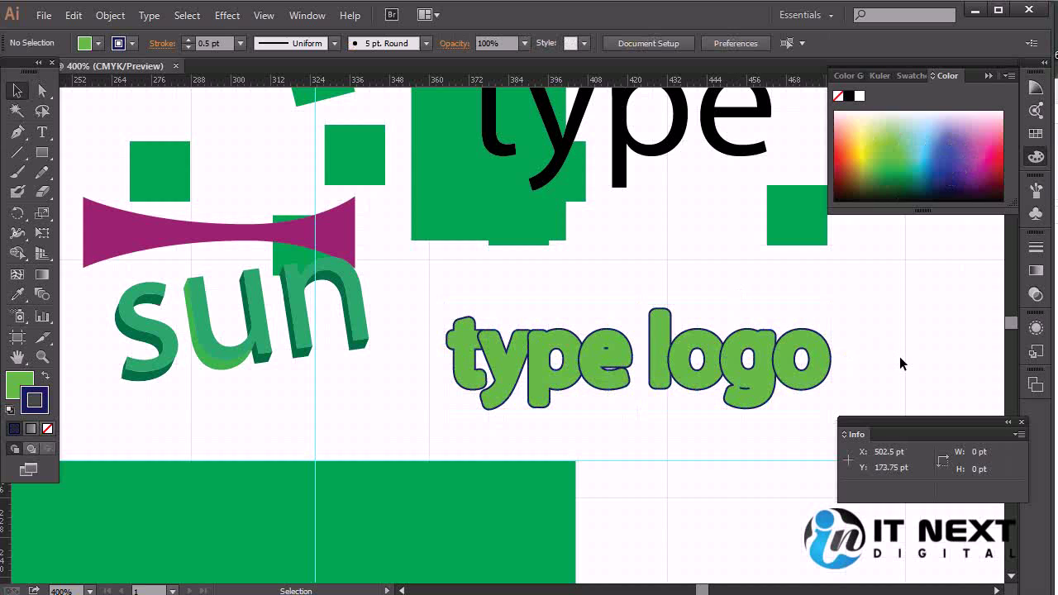